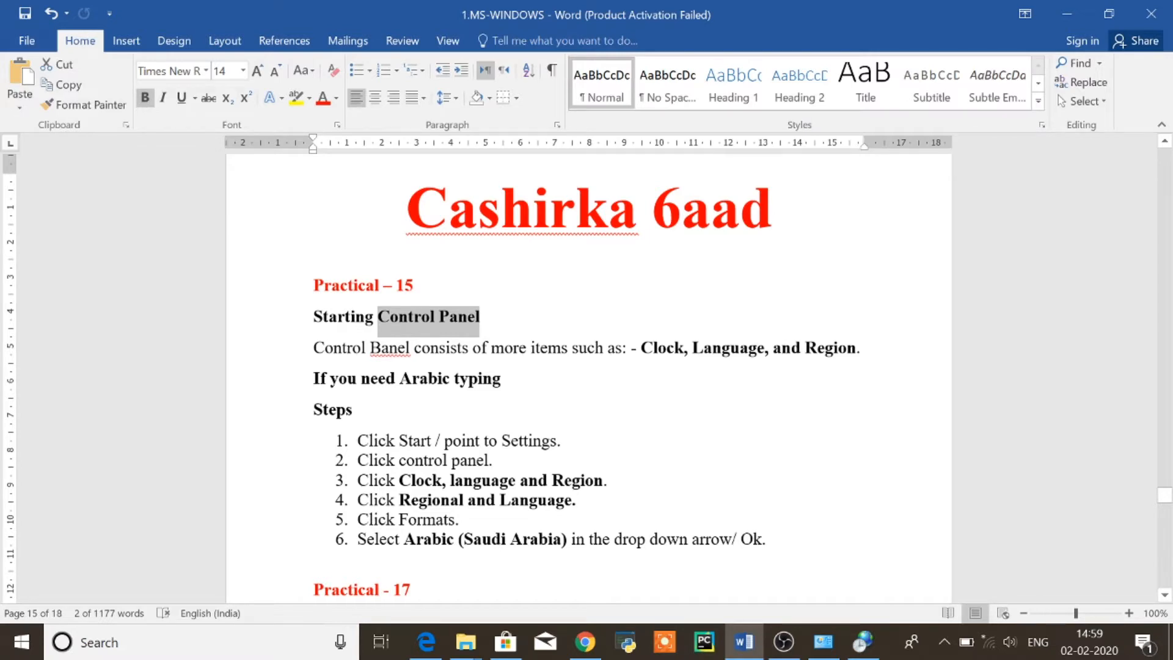
Check the installed keyboard languages and the calendar from the taskbar, and dismiss both.
click(1038, 642)
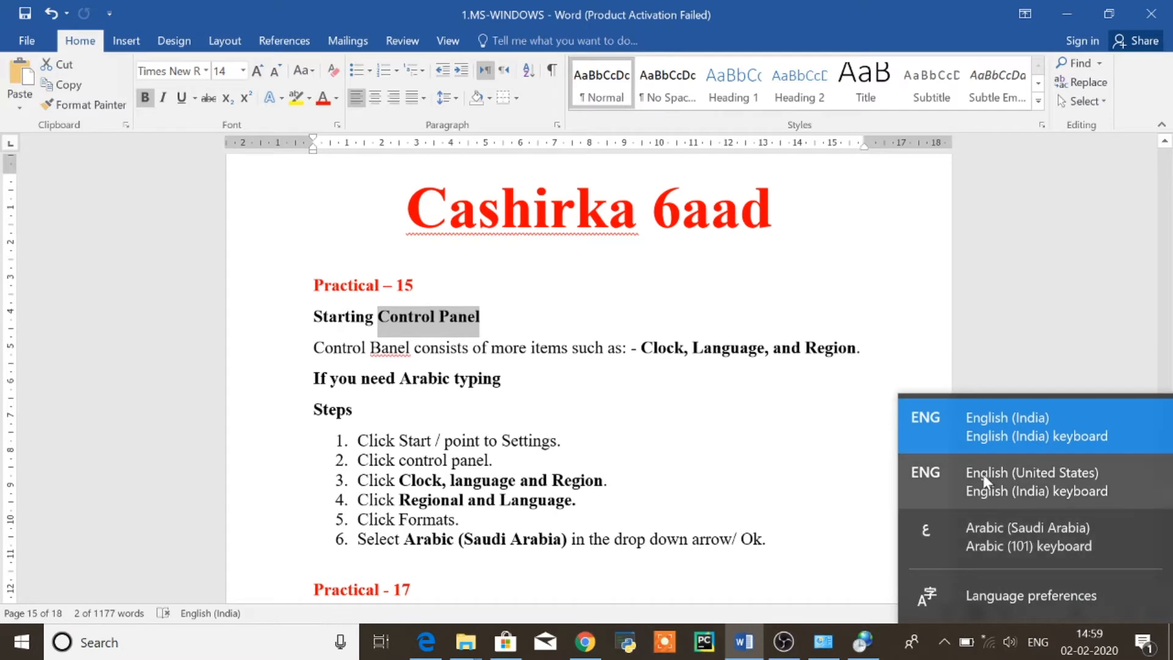
click(755, 471)
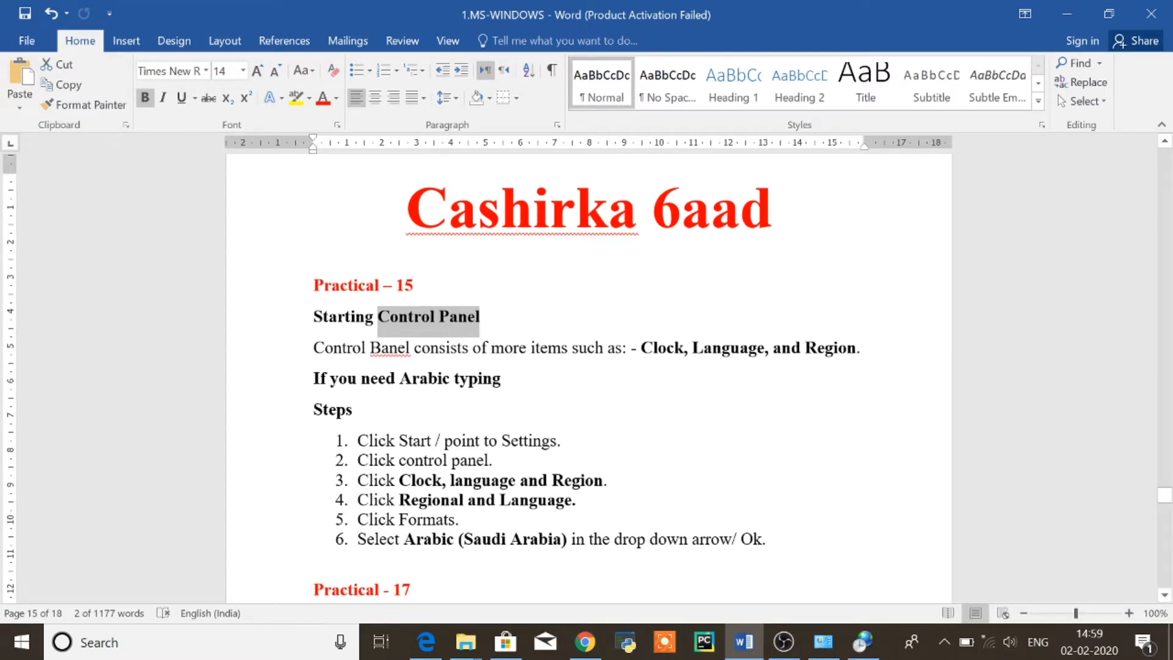
click(1097, 651)
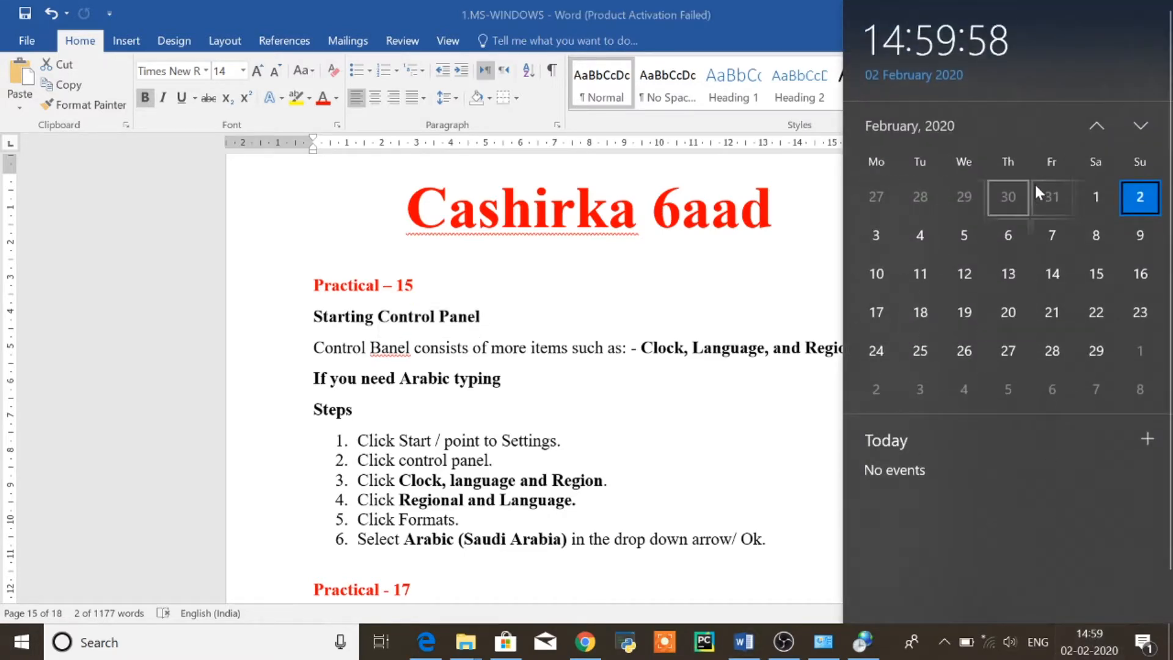
click(675, 462)
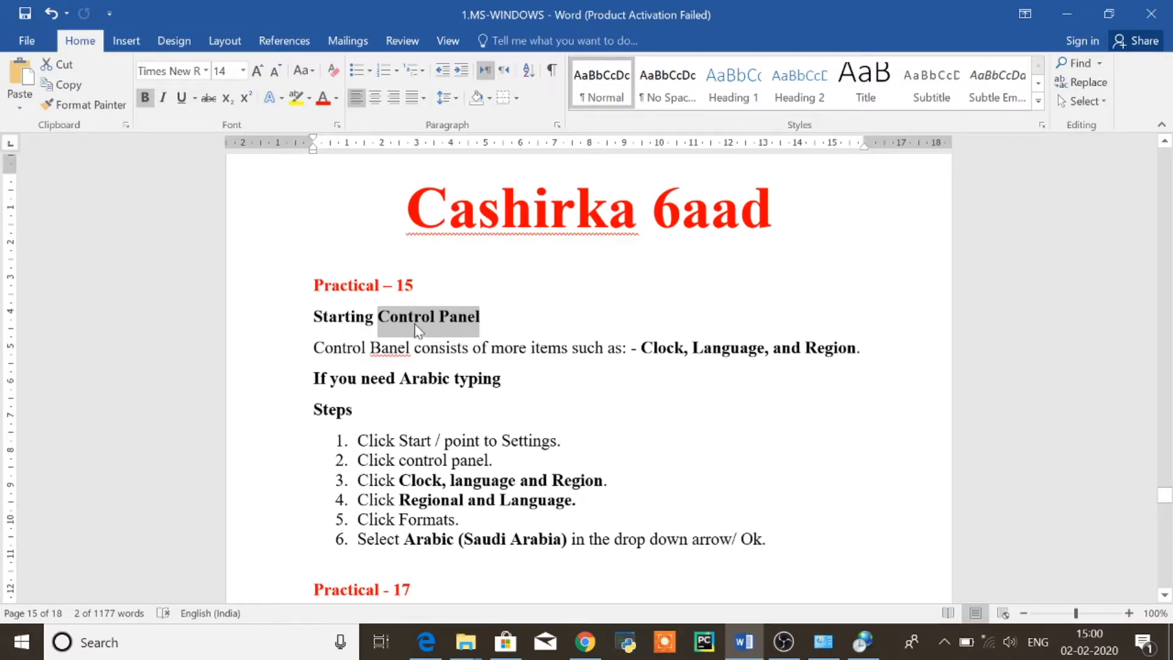
Clear the desktop by minimizing the Word document and closing the open Clock and Region and Region windows.
click(399, 317)
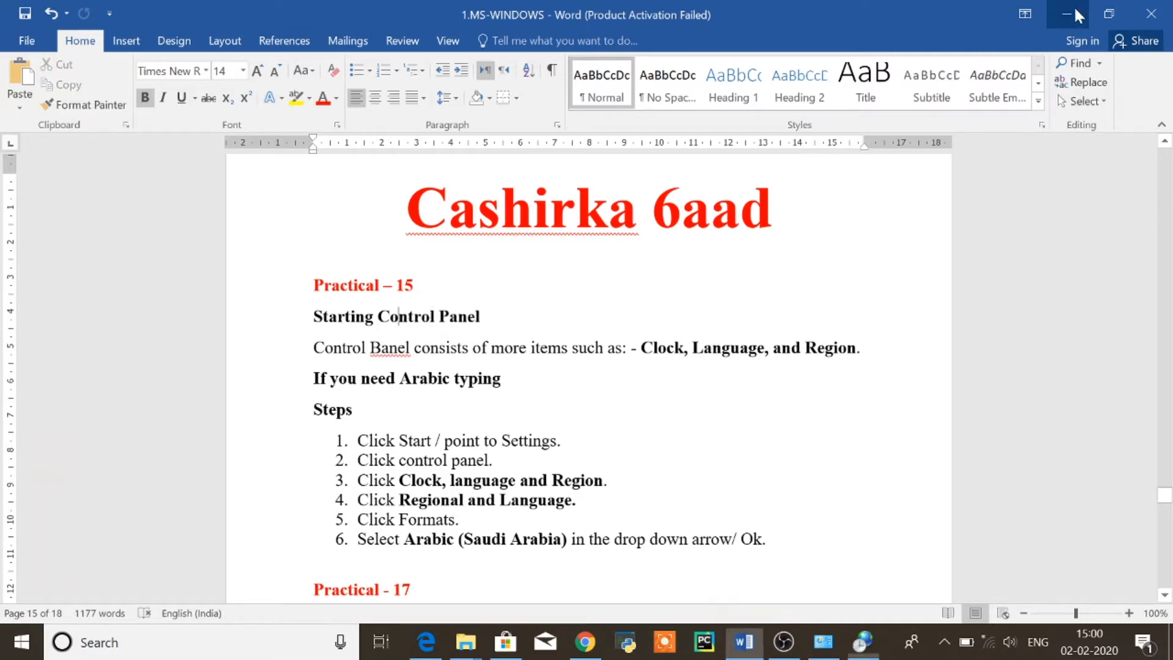
click(1076, 15)
click(924, 63)
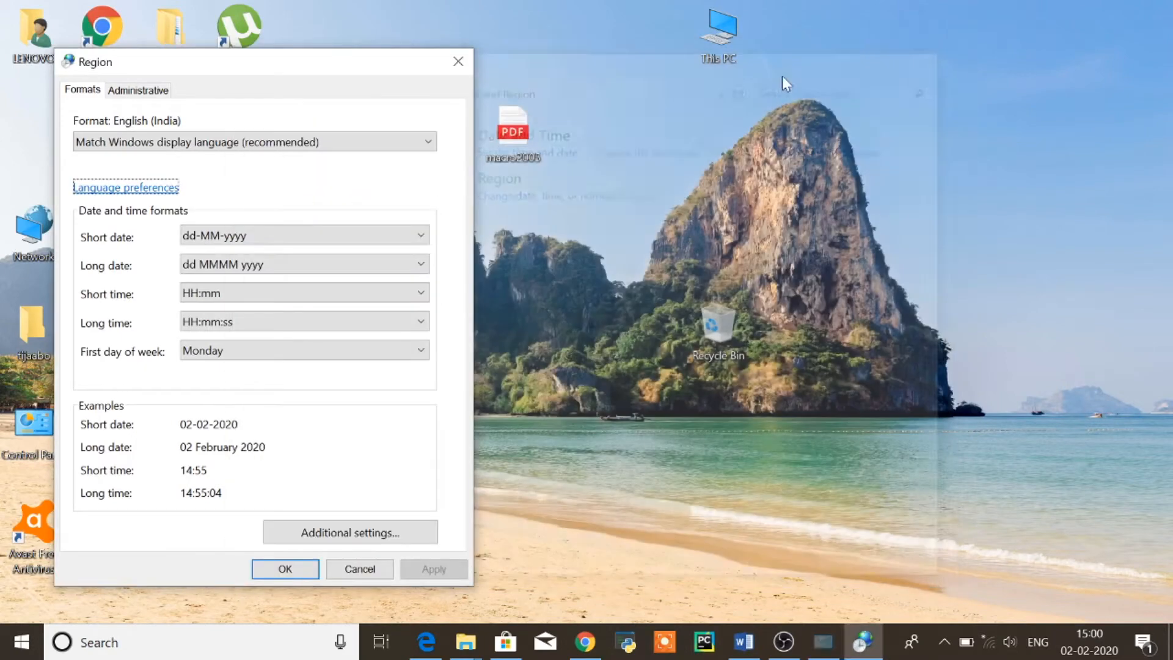
click(458, 62)
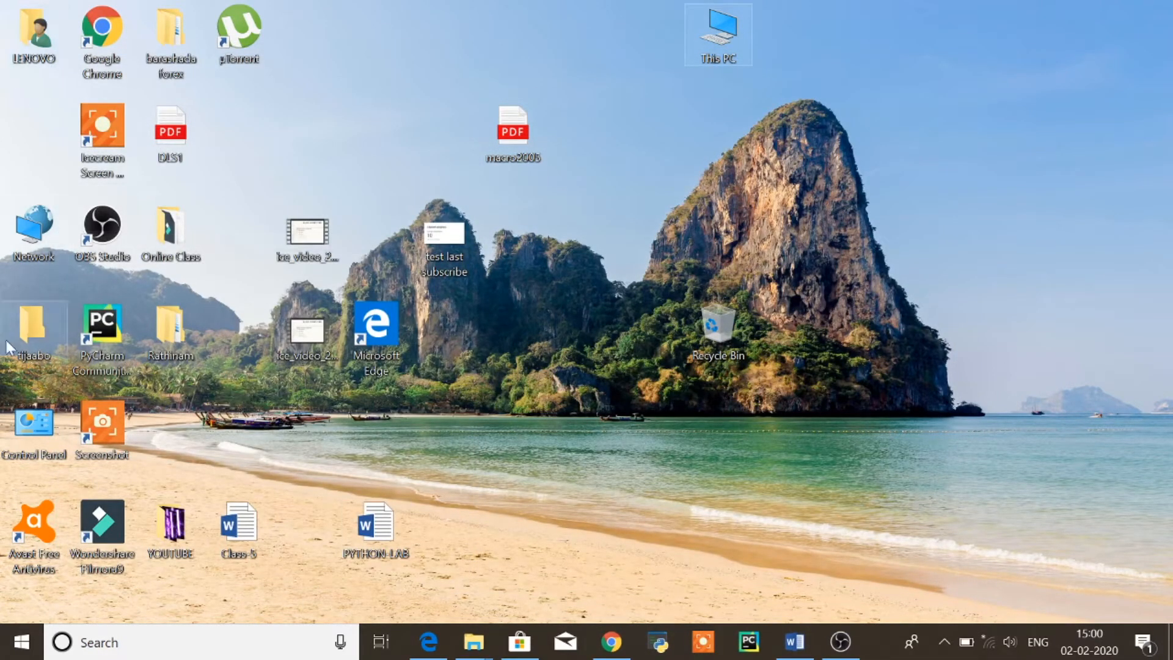
Move the Control Panel shortcut to the empty desktop area beyond This PC and open Control Panel.
drag(34, 428, 974, 158)
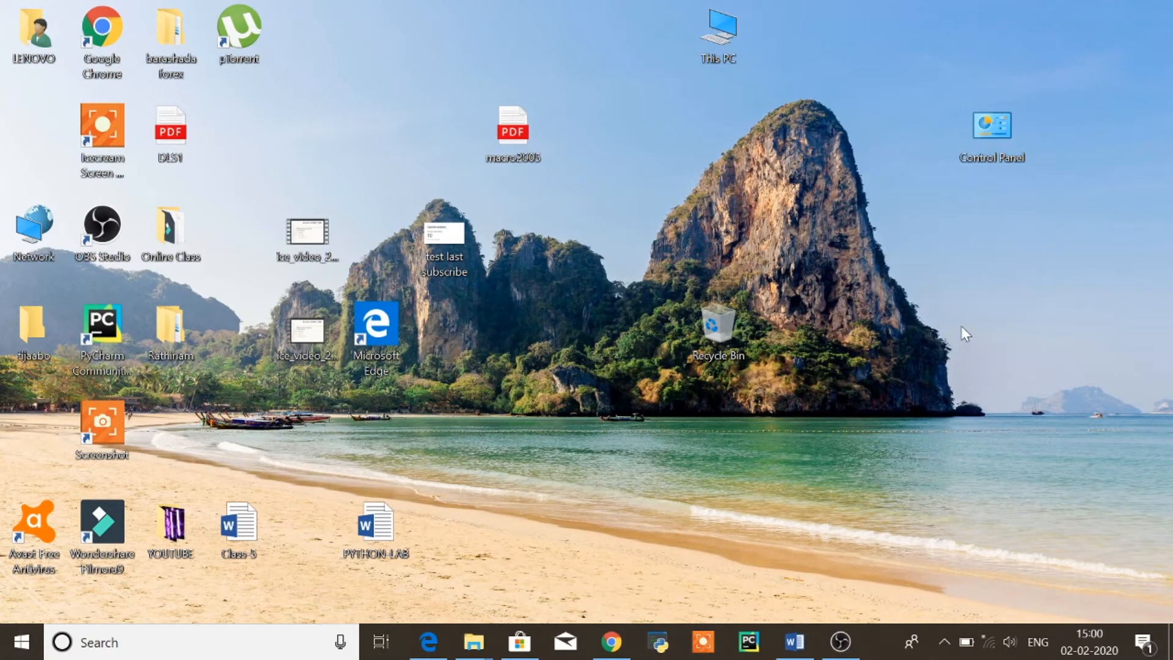
double_click(995, 128)
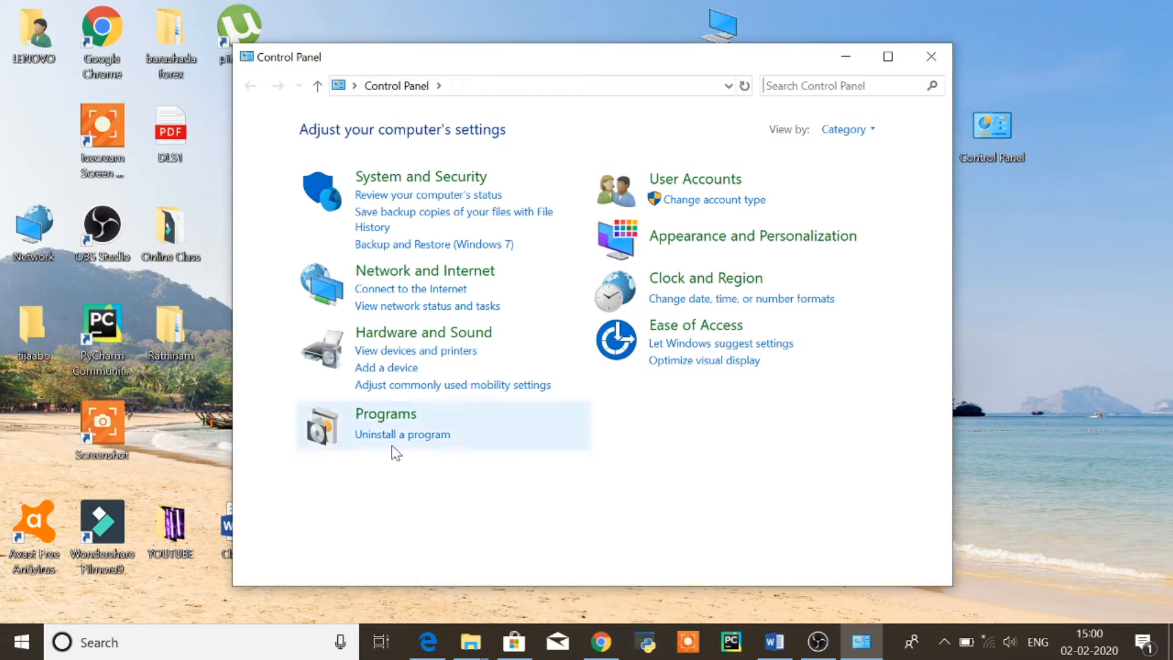
Review the Programs category and the full list of installed programs, and return to the Control Panel home.
click(386, 415)
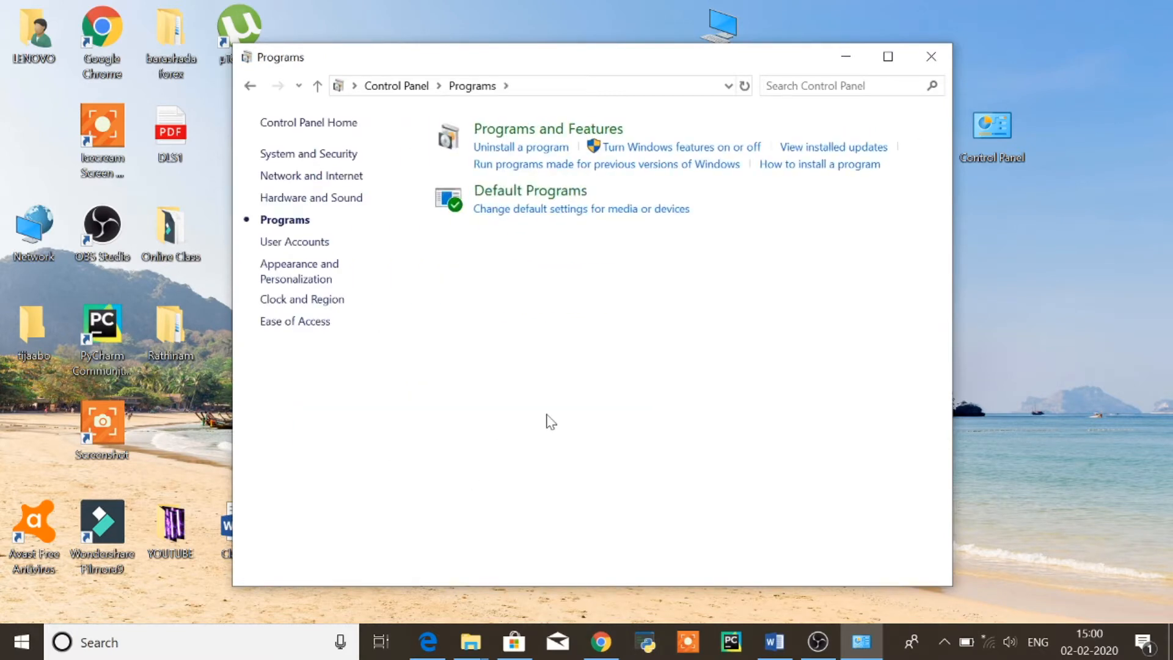
click(251, 87)
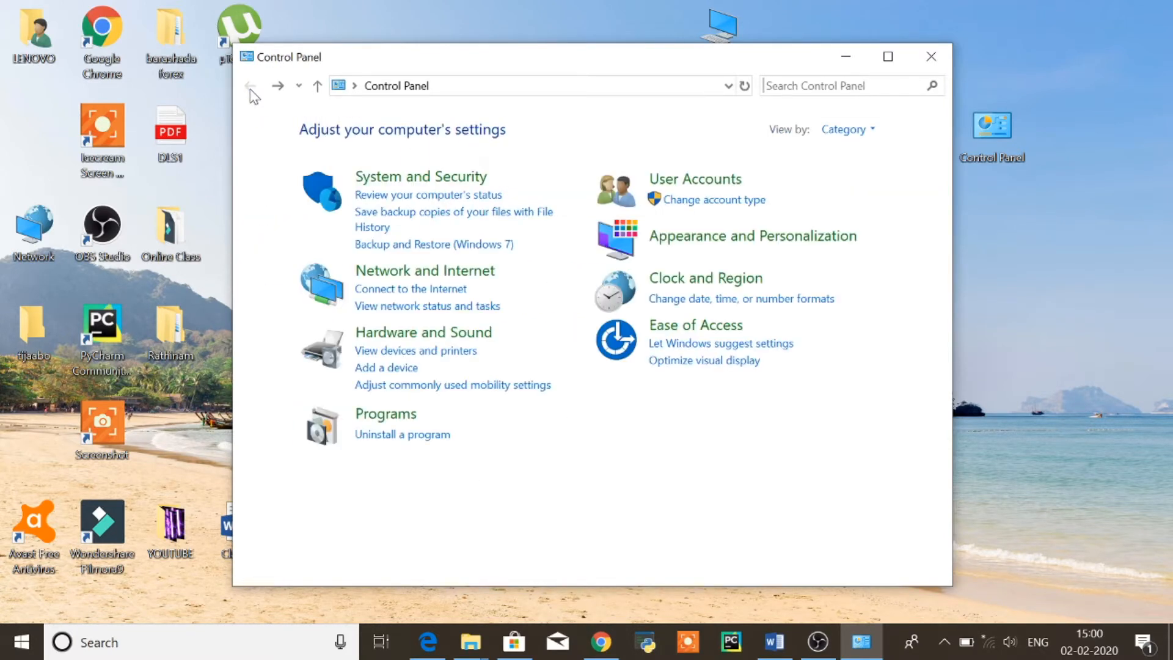
click(410, 445)
scroll(524, 456, down, 2)
scroll(526, 446, up, 2)
scroll(525, 432, down, 2)
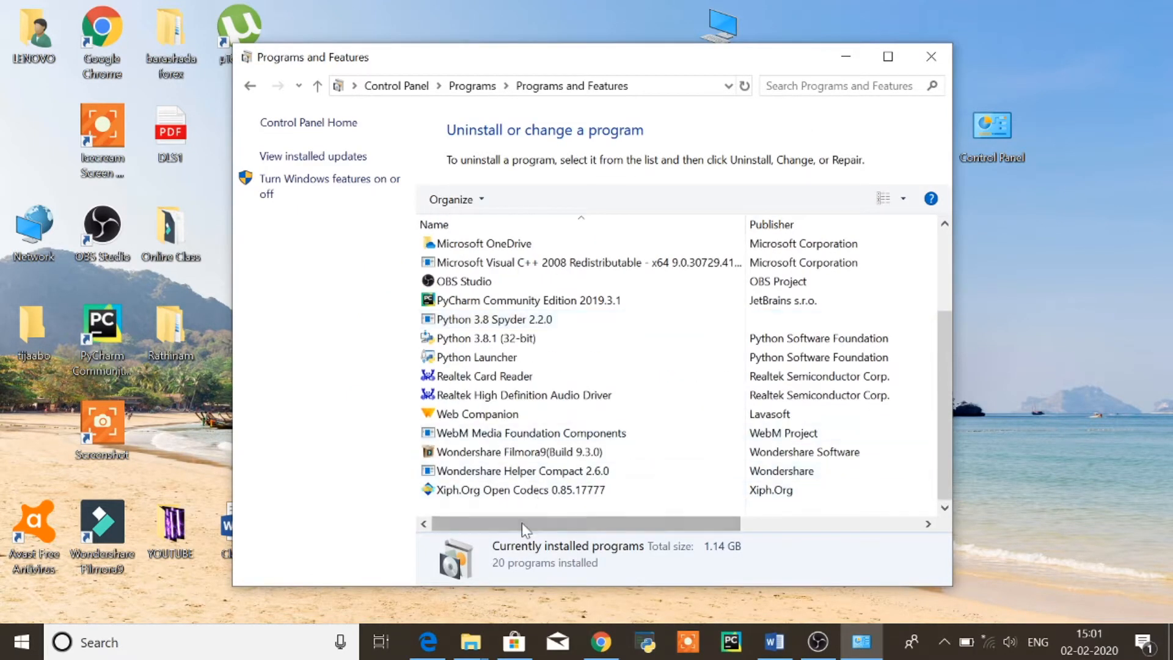
scroll(510, 464, up, 2)
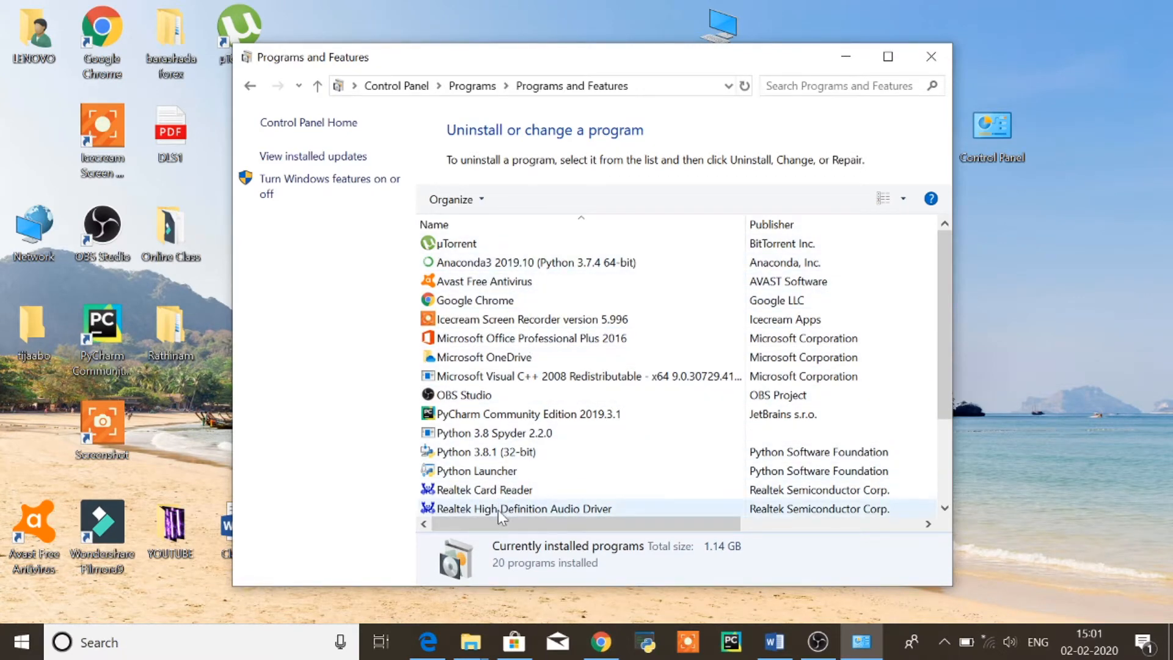
scroll(526, 427, down, 2)
scroll(552, 436, up, 2)
scroll(562, 435, down, 2)
scroll(550, 428, up, 2)
click(250, 86)
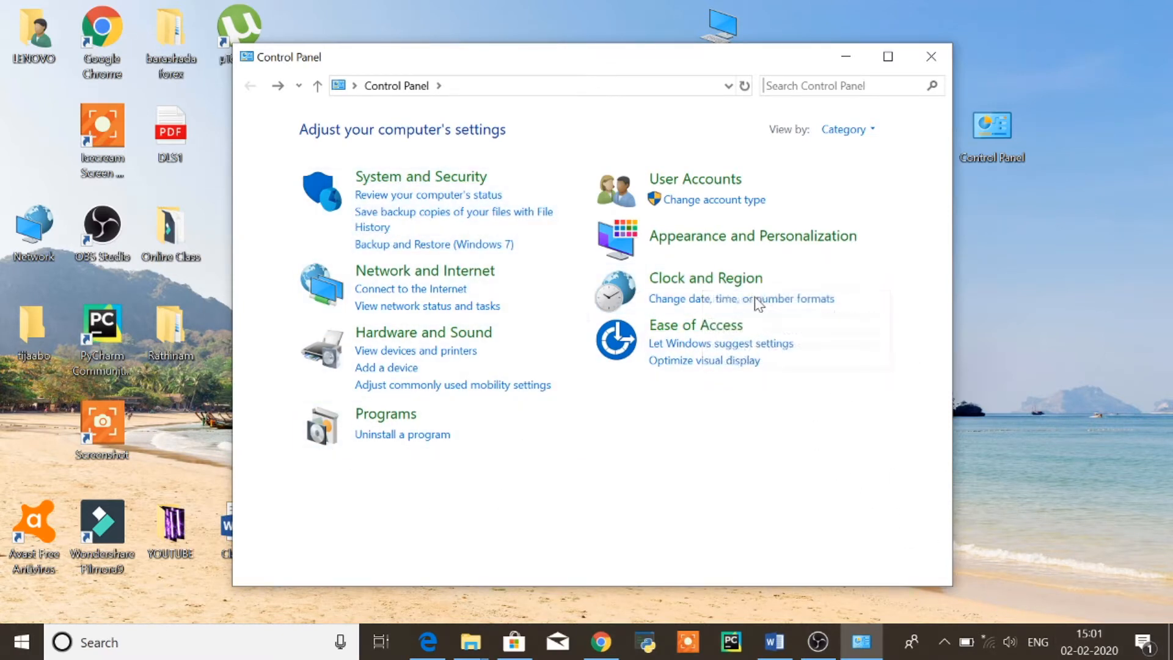
View the system date and time settings under Clock and Region, and dismiss them without changes.
click(719, 291)
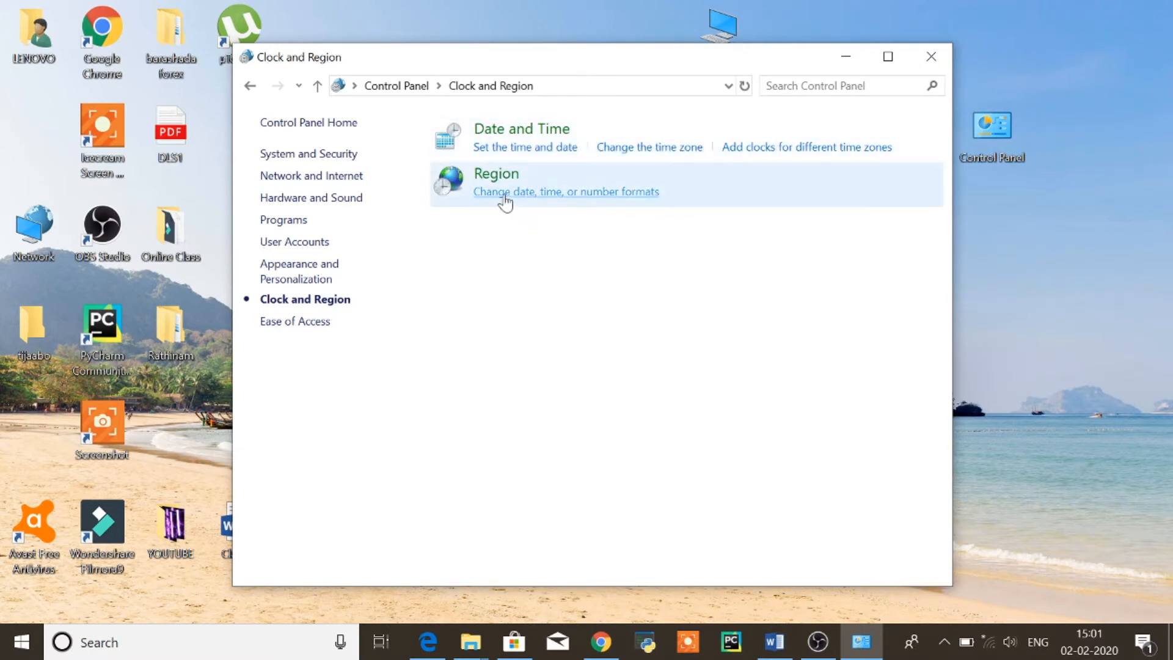
click(505, 131)
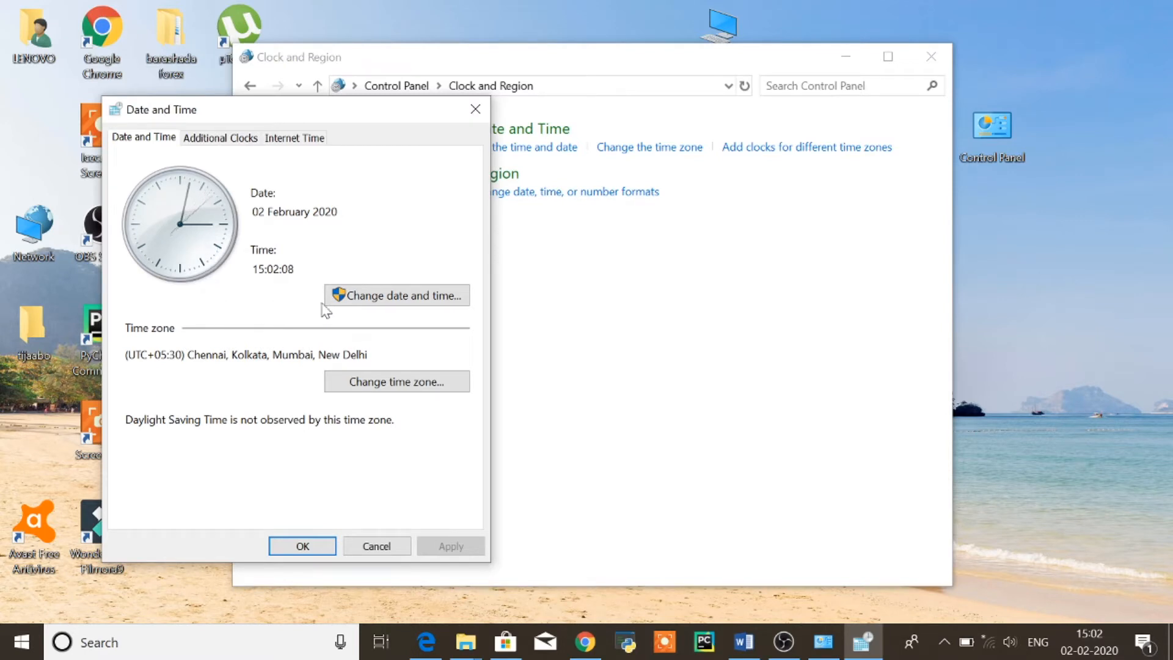
click(391, 303)
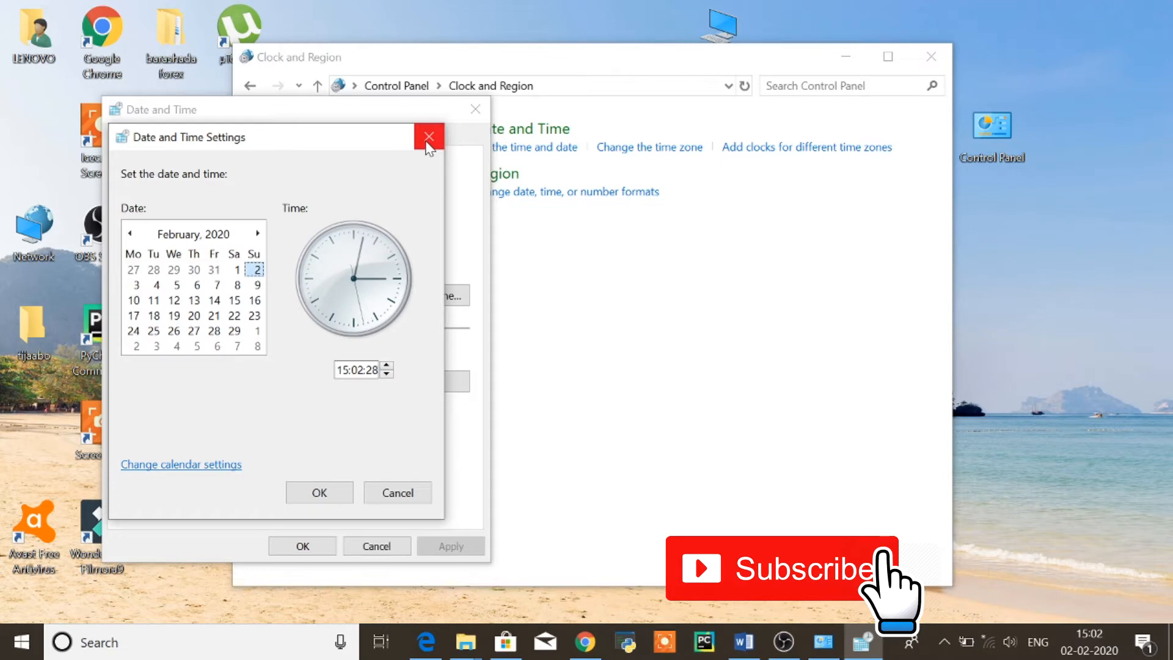
click(396, 494)
click(475, 109)
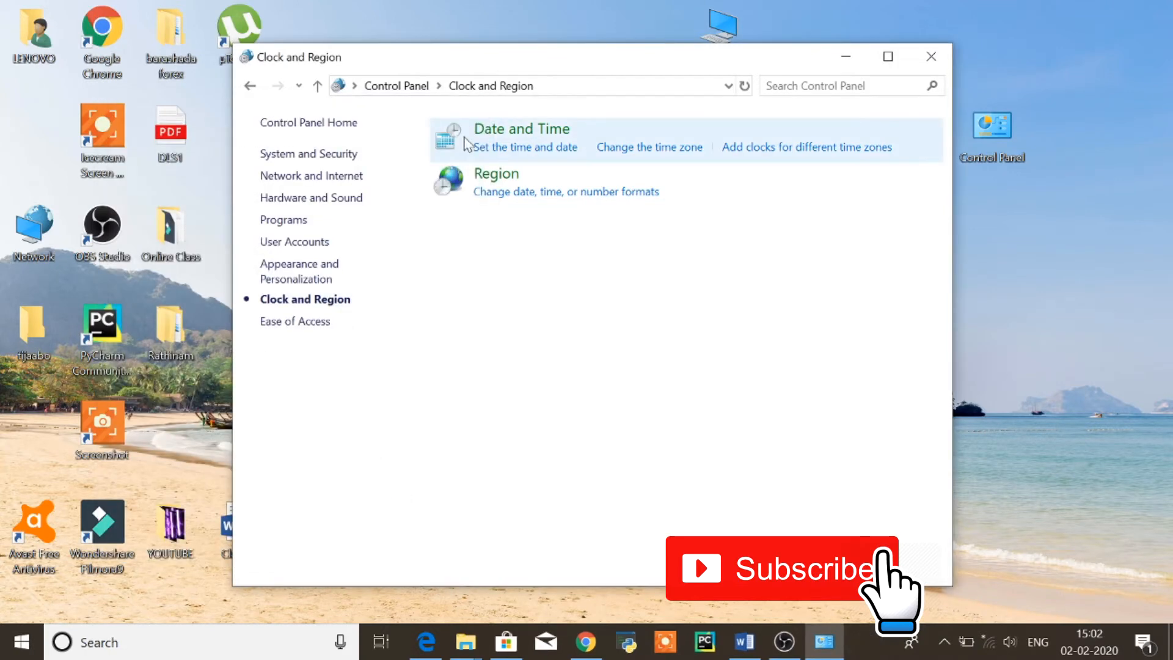
Open the language preferences from the Region formats and view the Date & time, Region and Language settings.
click(525, 194)
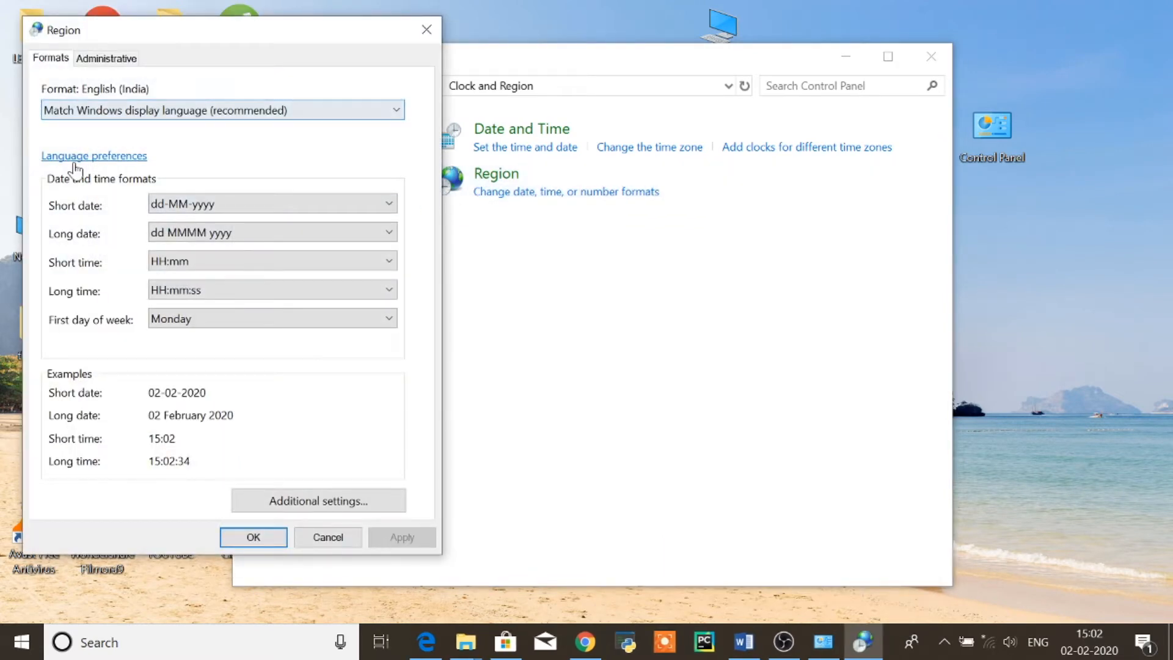
click(73, 158)
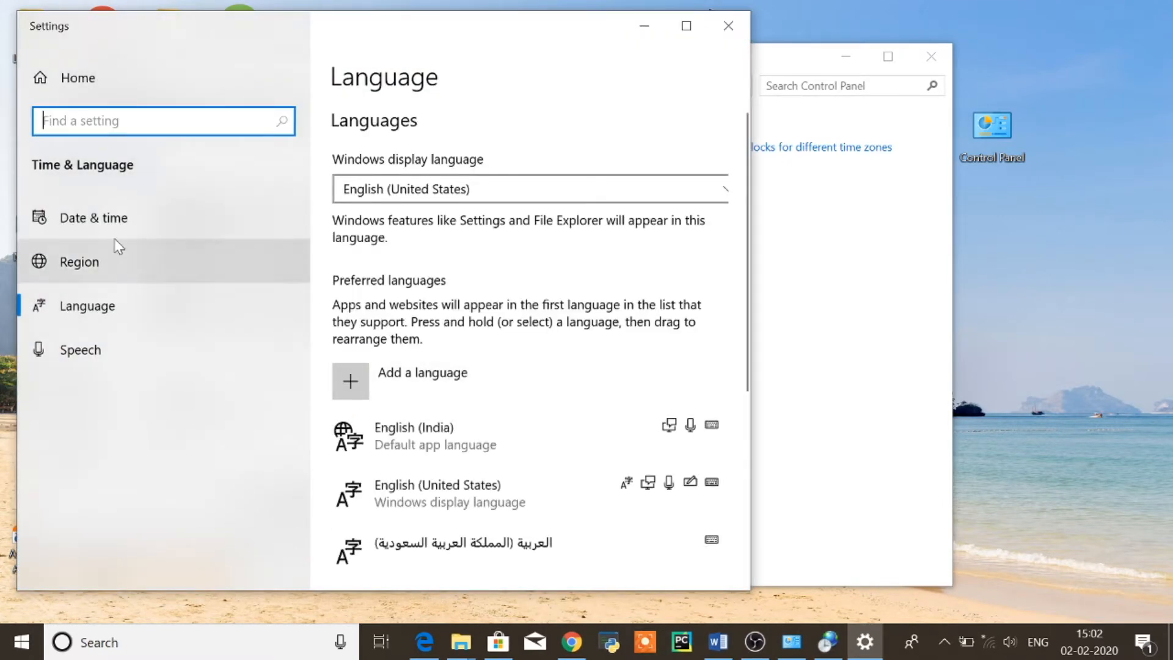
click(112, 219)
click(100, 273)
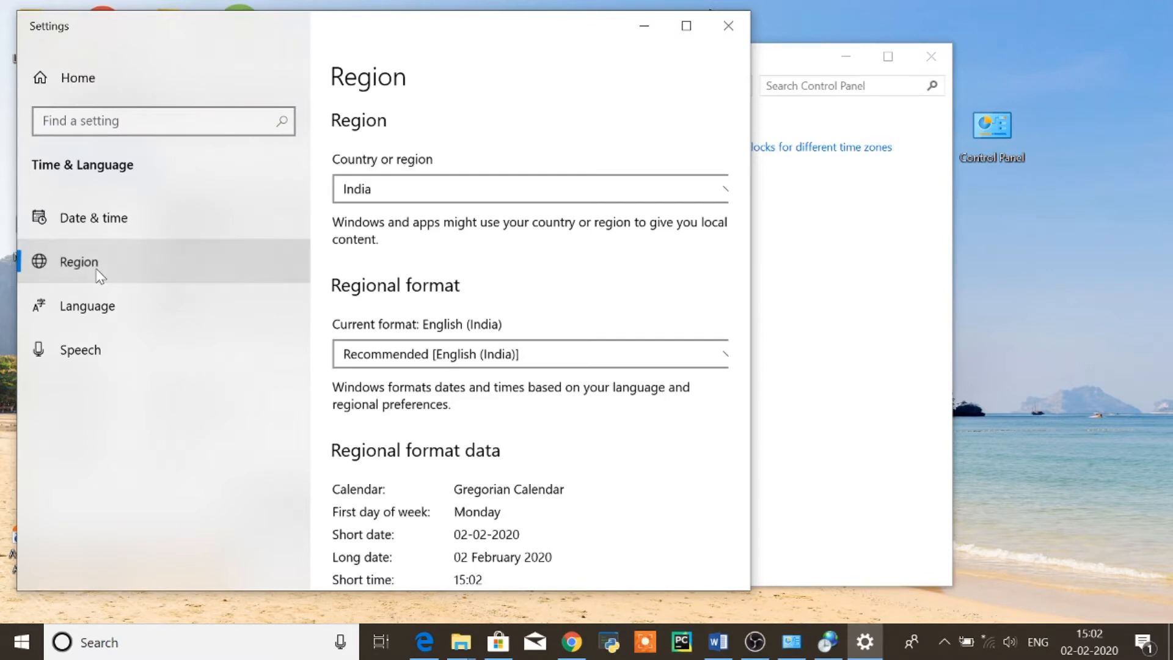
click(113, 324)
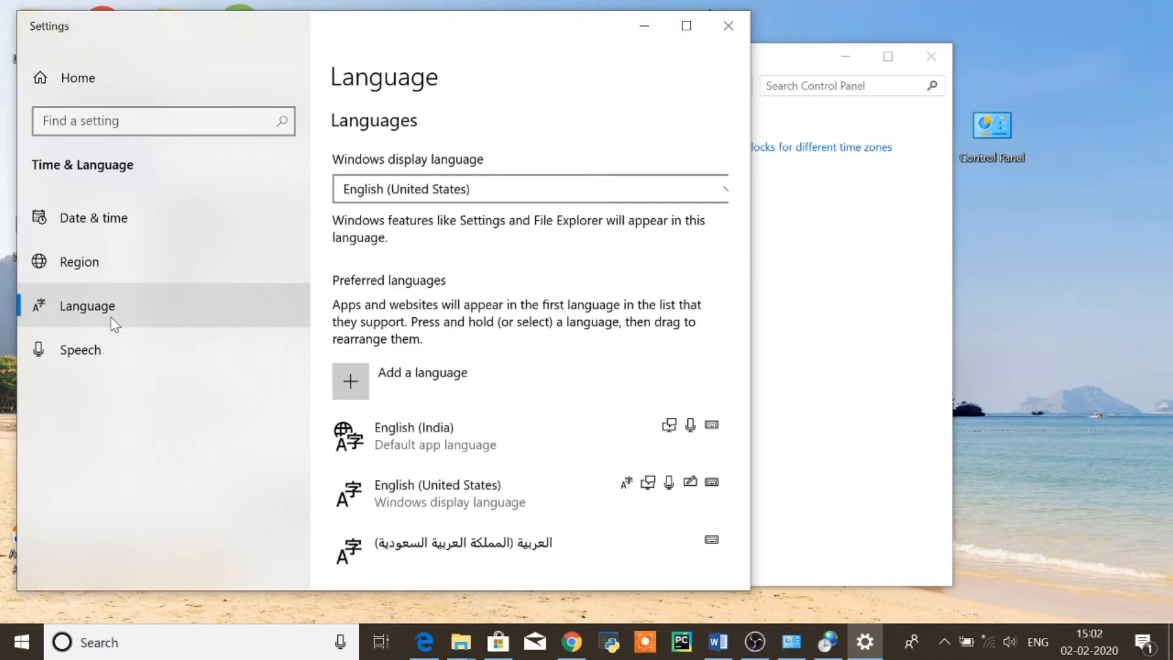
Select Arabic (Kuwait) as a preferred language to install, and cancel the installation.
scroll(470, 410, down, 3)
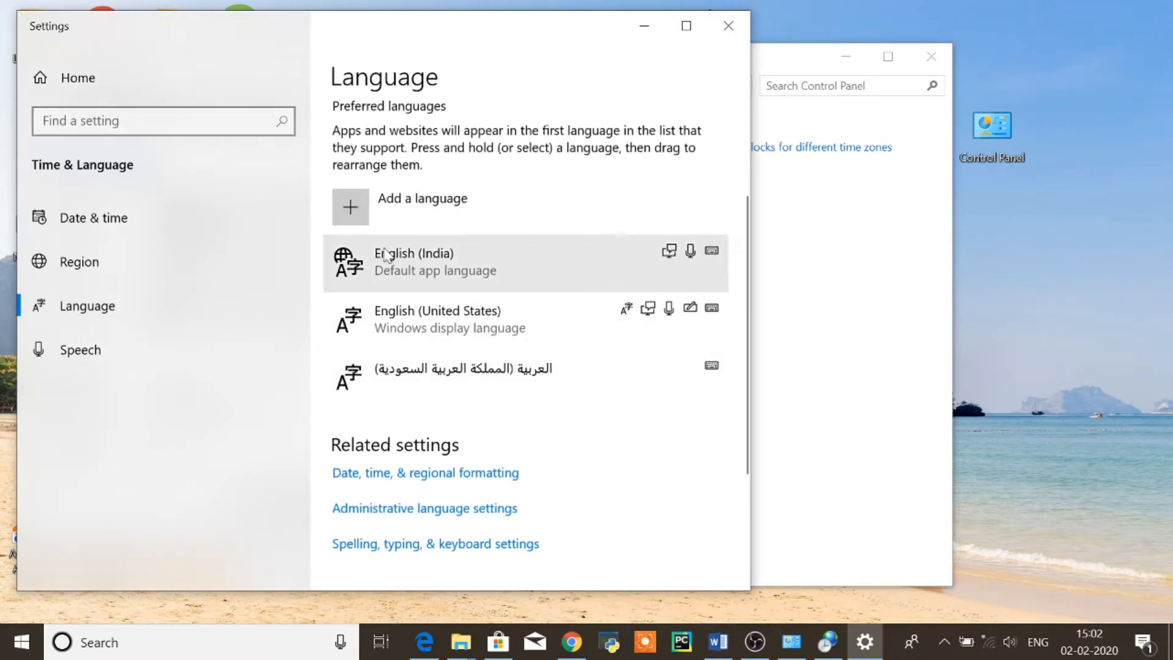
click(423, 206)
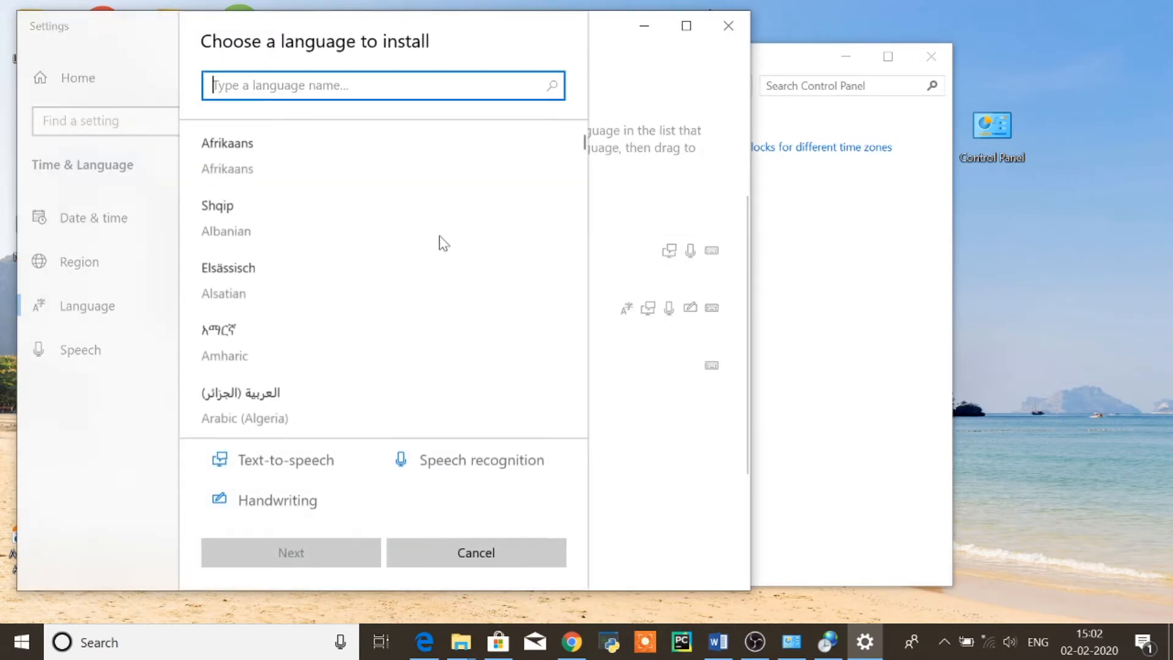
scroll(311, 338, down, 2)
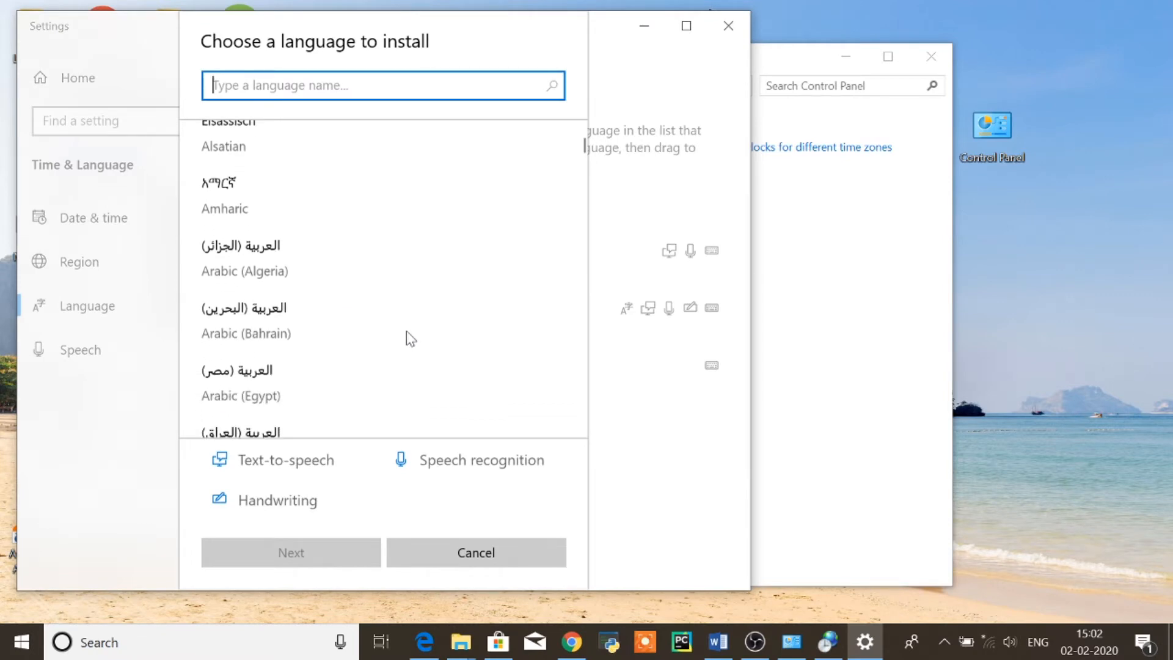
scroll(256, 324, down, 2)
scroll(256, 330, down, 2)
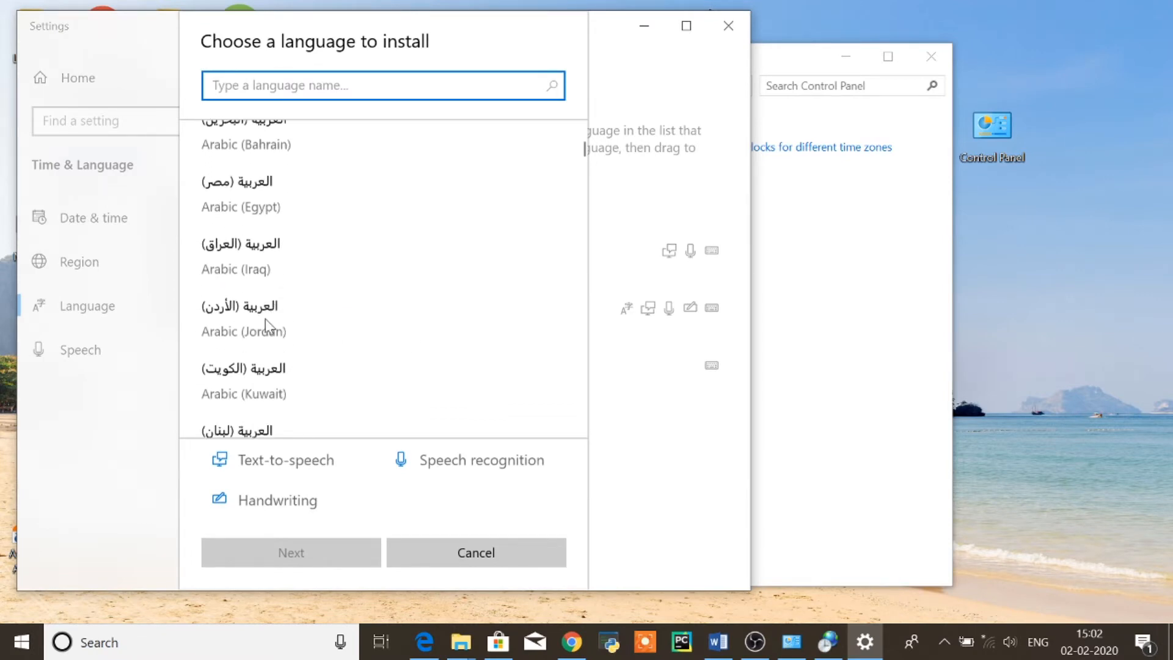
click(263, 367)
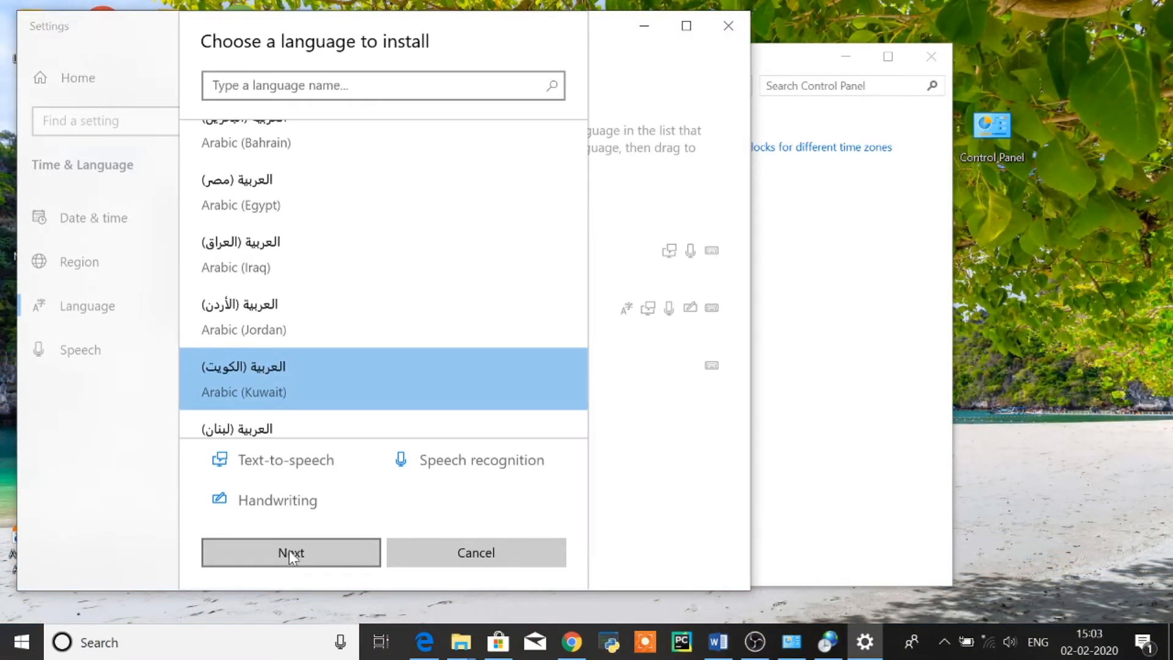
click(508, 559)
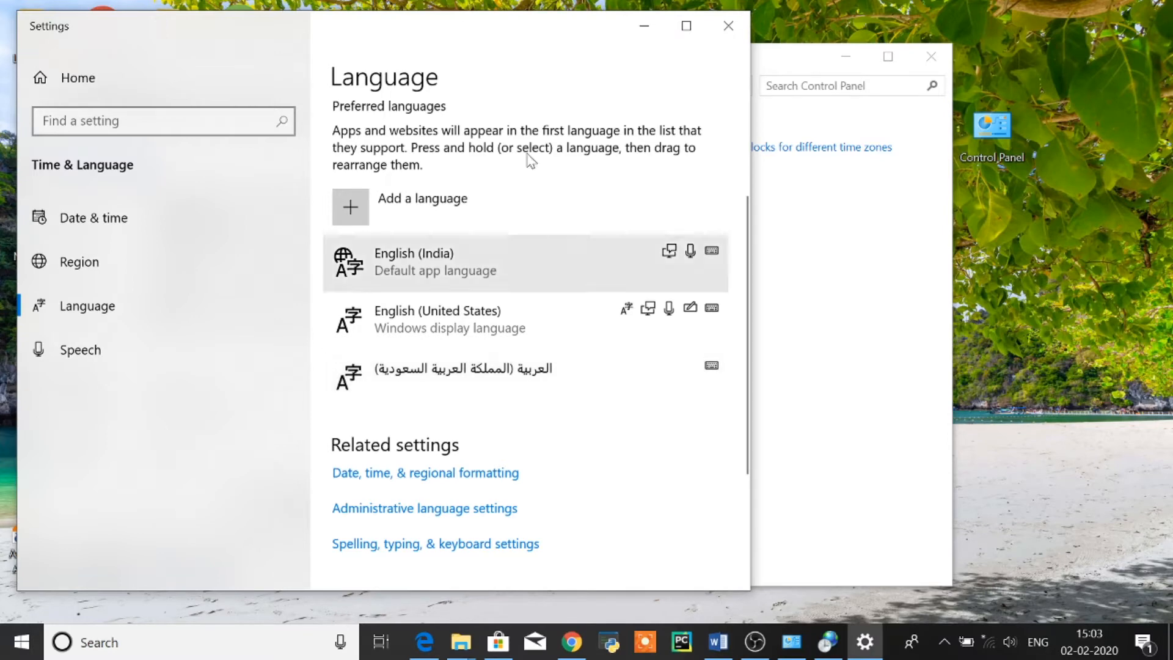
Close the Settings, Region, and Clock and Region windows.
click(736, 34)
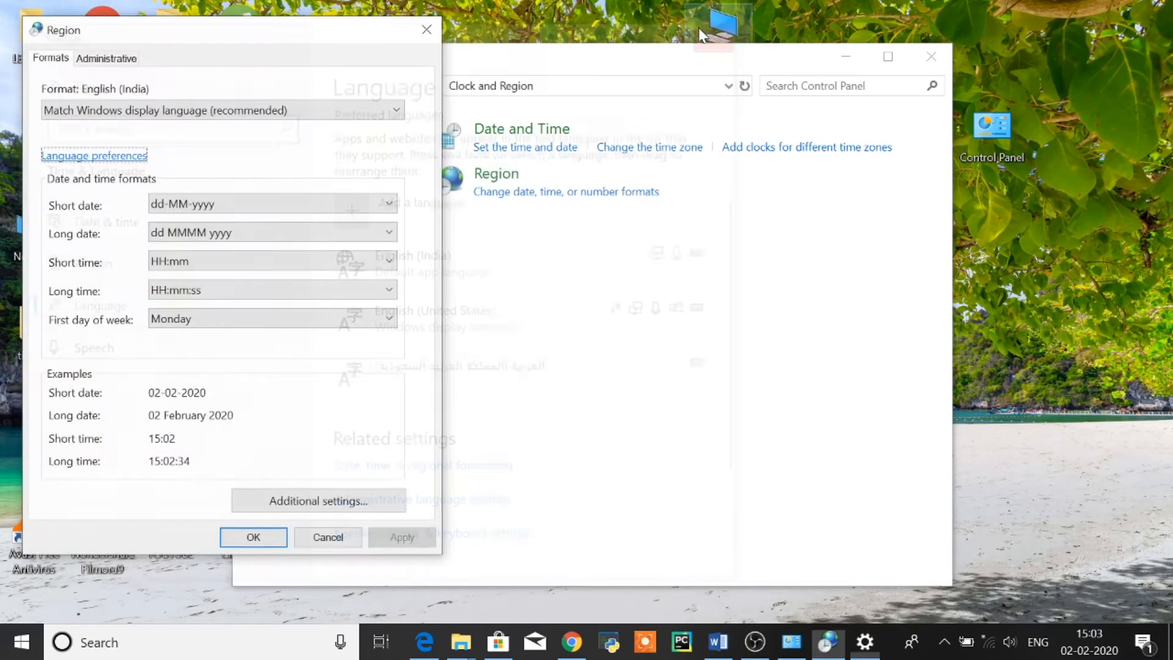
click(427, 33)
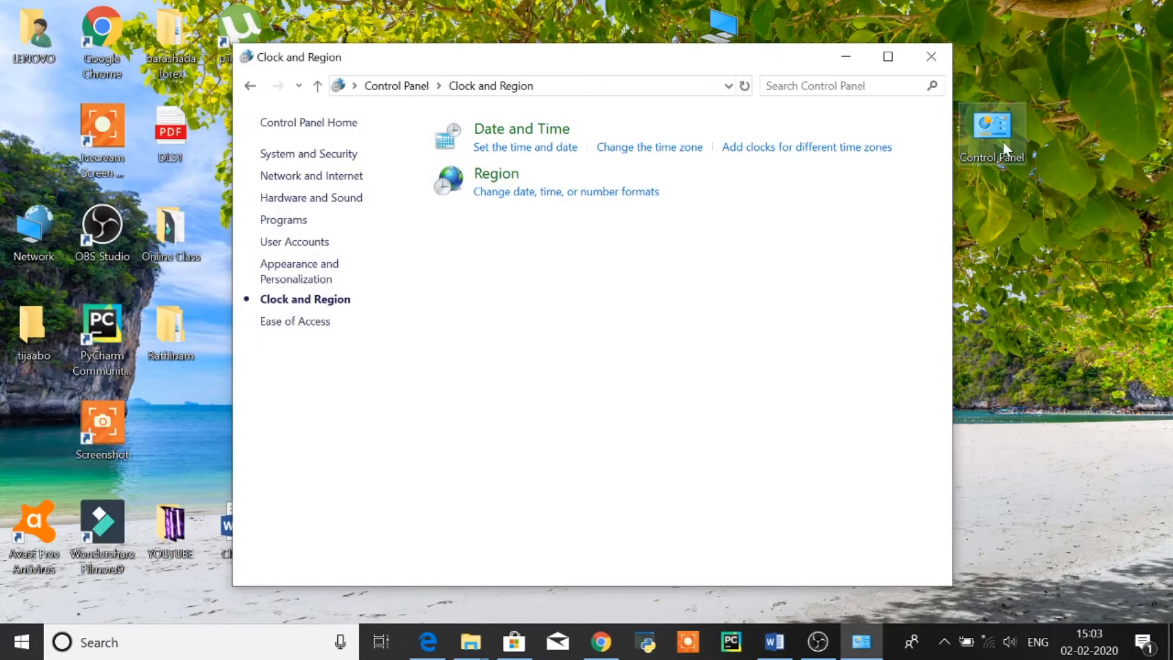
click(931, 58)
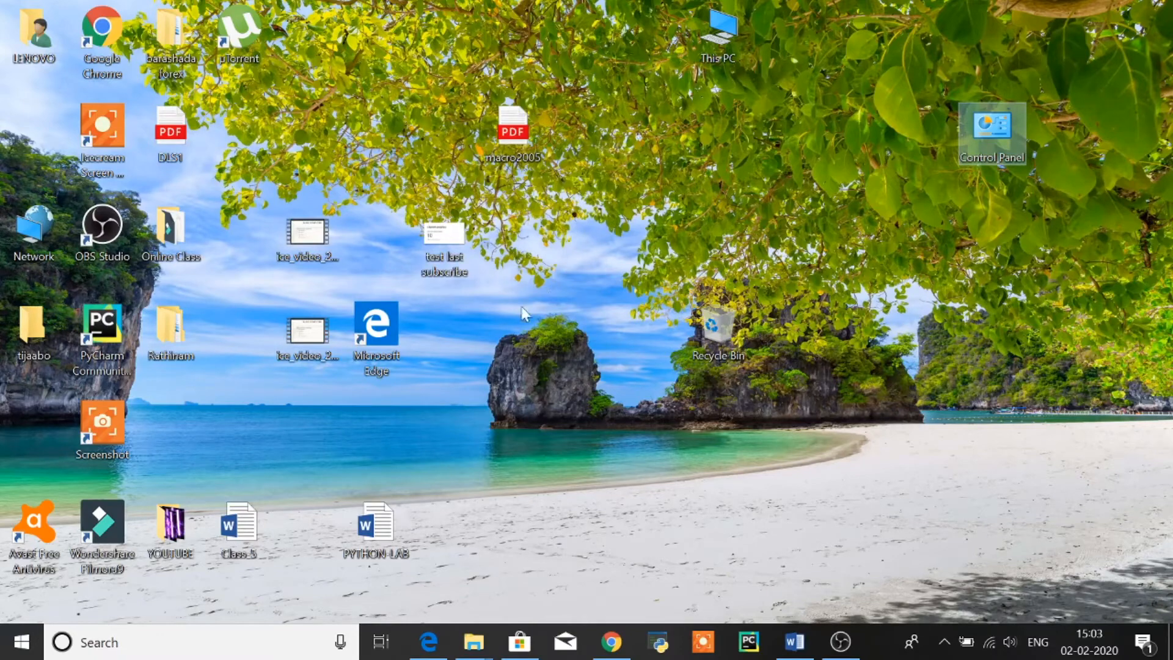
Switch to the Word document and review the Practical - 17 instructions on changing the desktop background alongside the desktop.
click(795, 642)
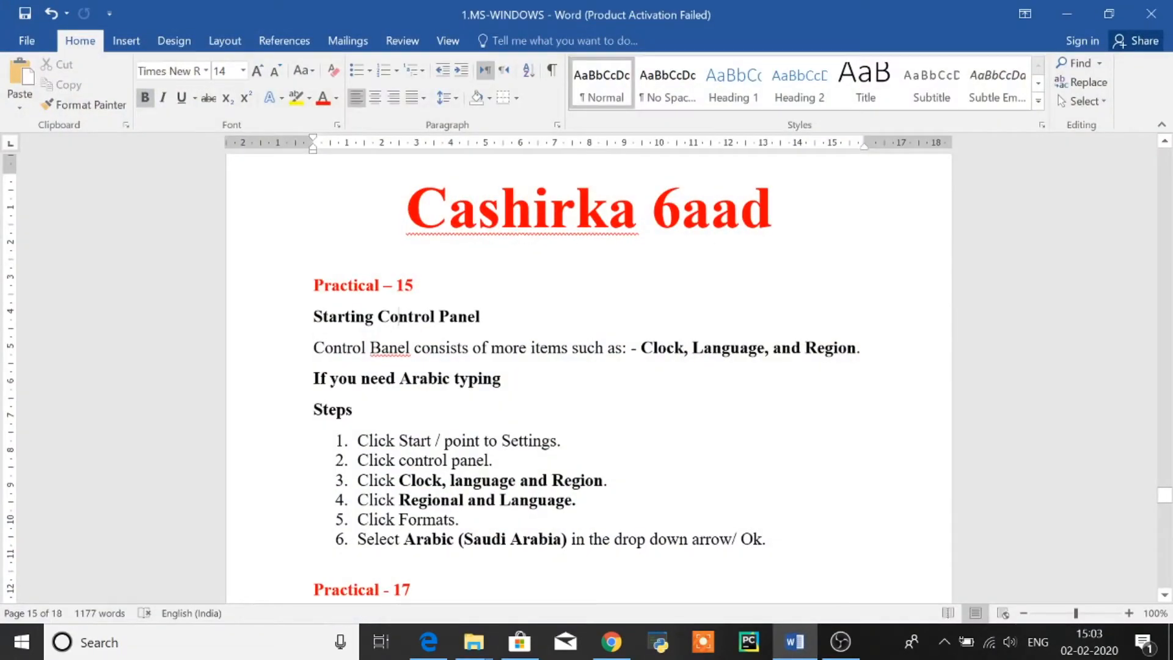
scroll(398, 316, down, 4)
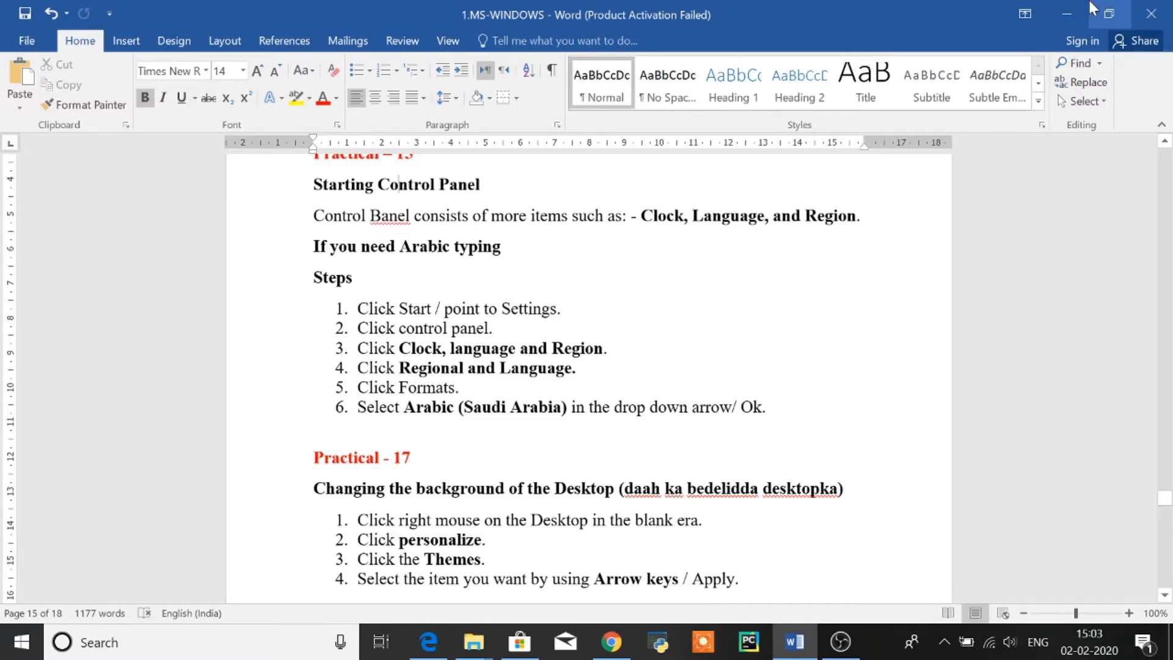
click(1067, 13)
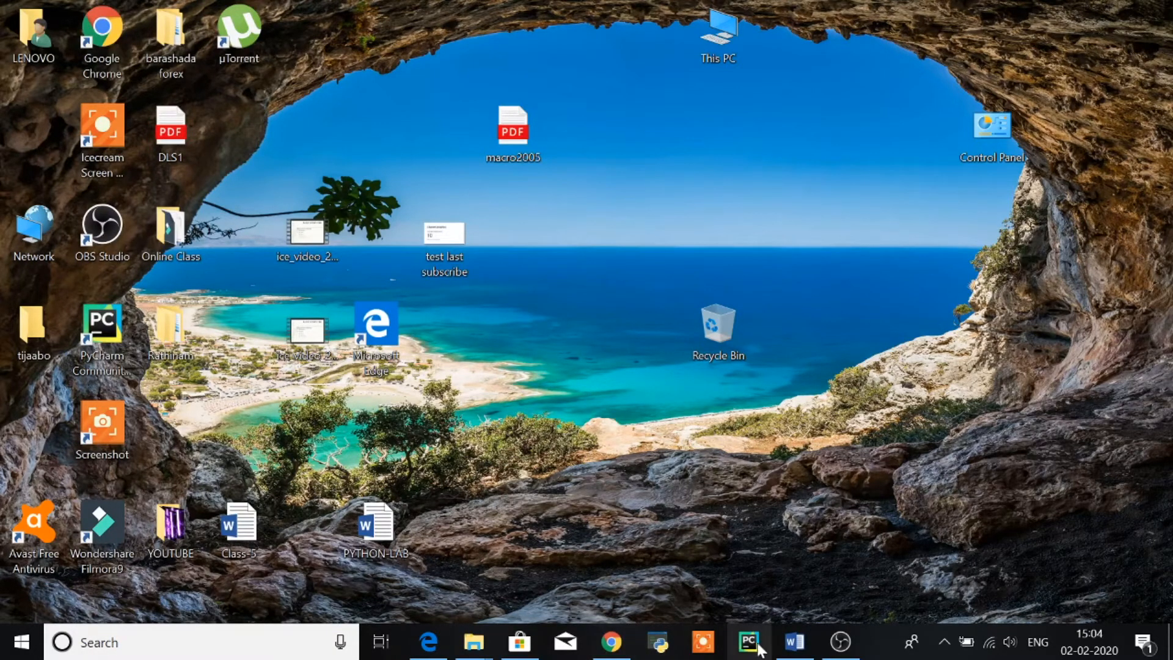
click(794, 641)
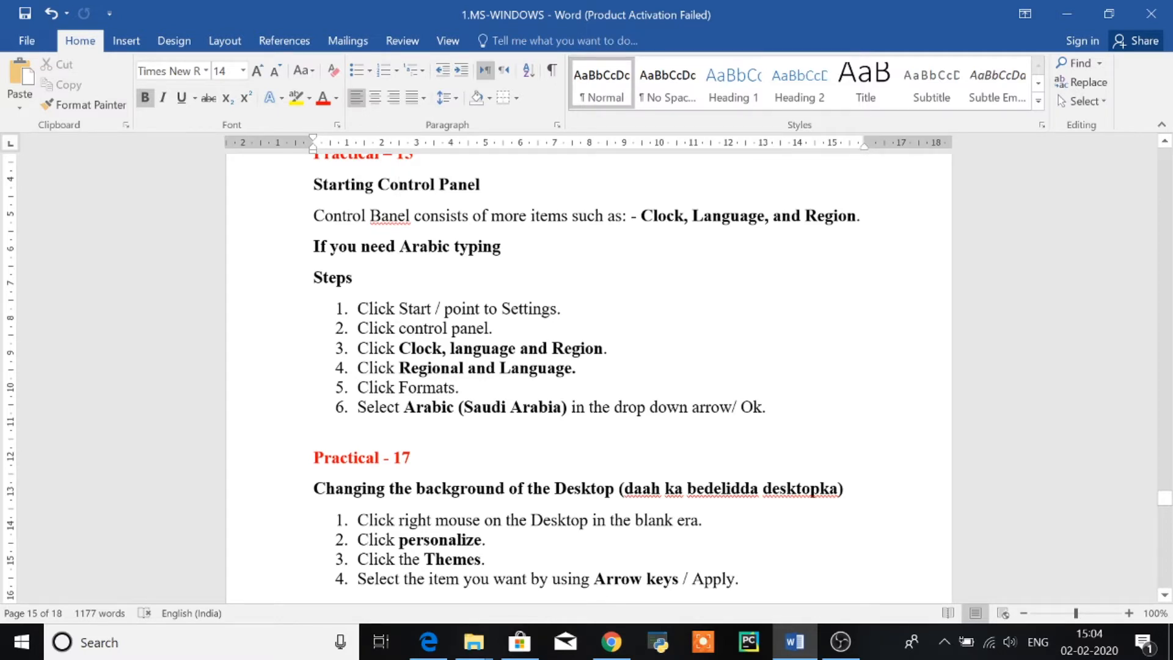
Minimize the document, apply the Windows theme from the desktop's personalization settings, and close Settings to reveal the desktop.
click(1061, 8)
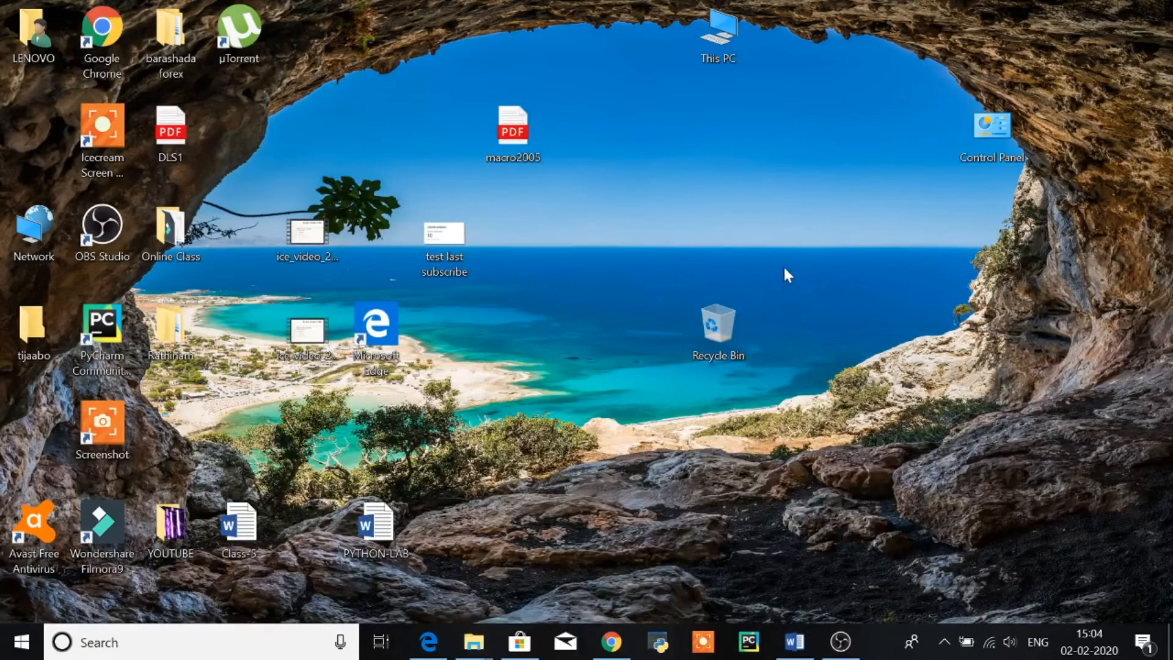
right_click(804, 219)
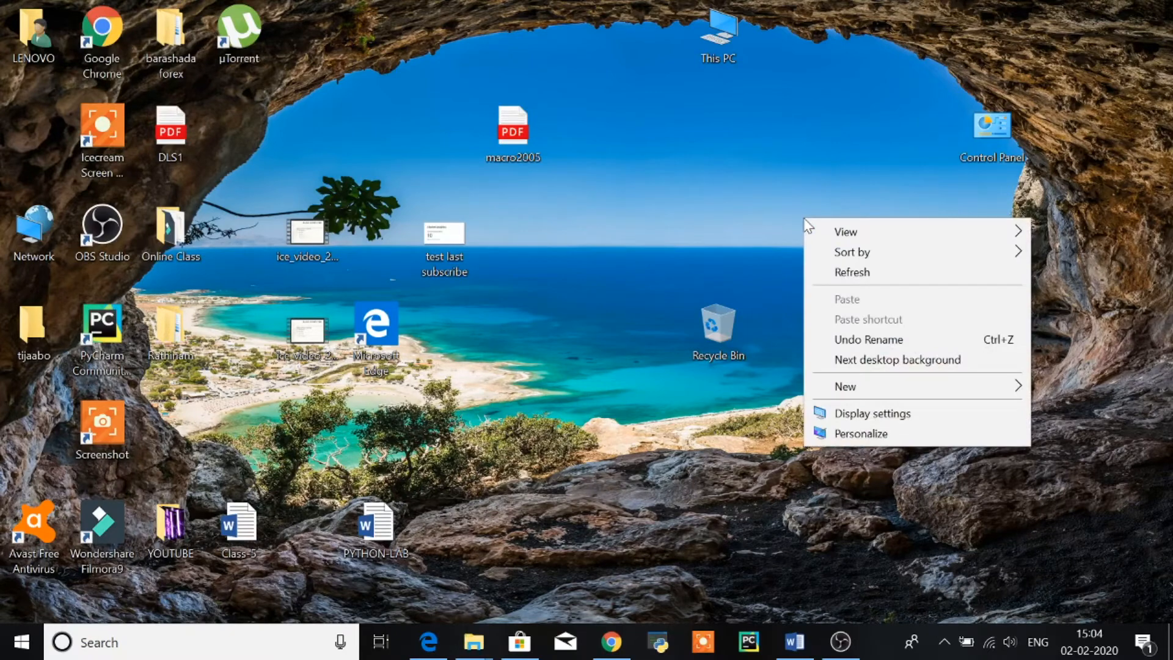
click(880, 435)
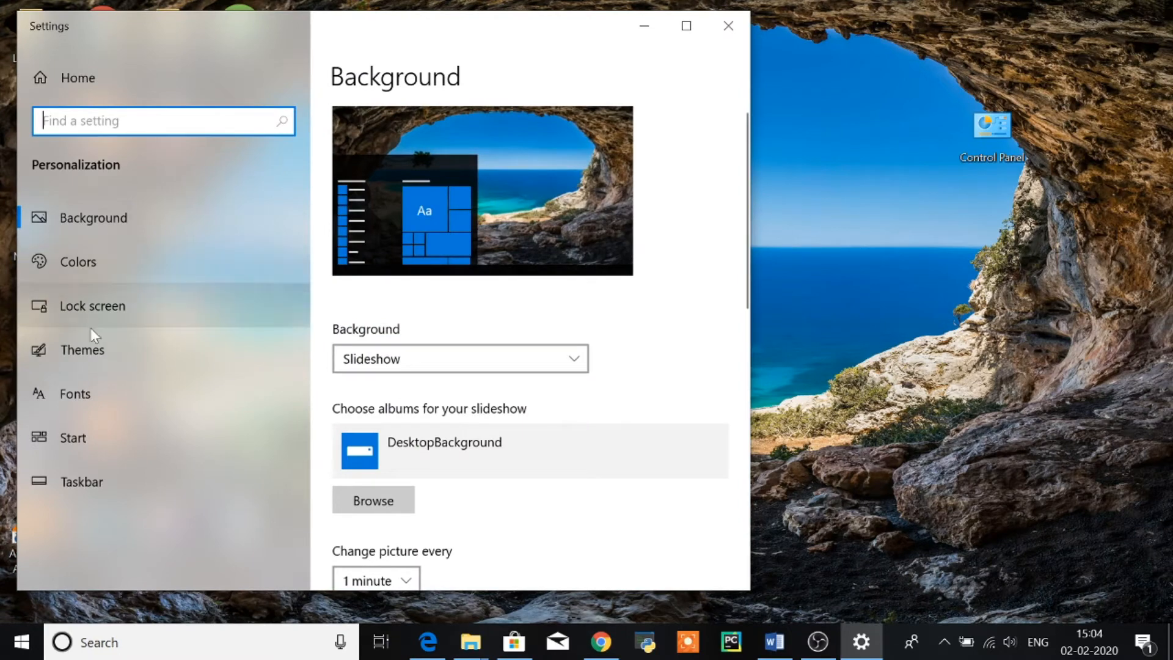
click(82, 344)
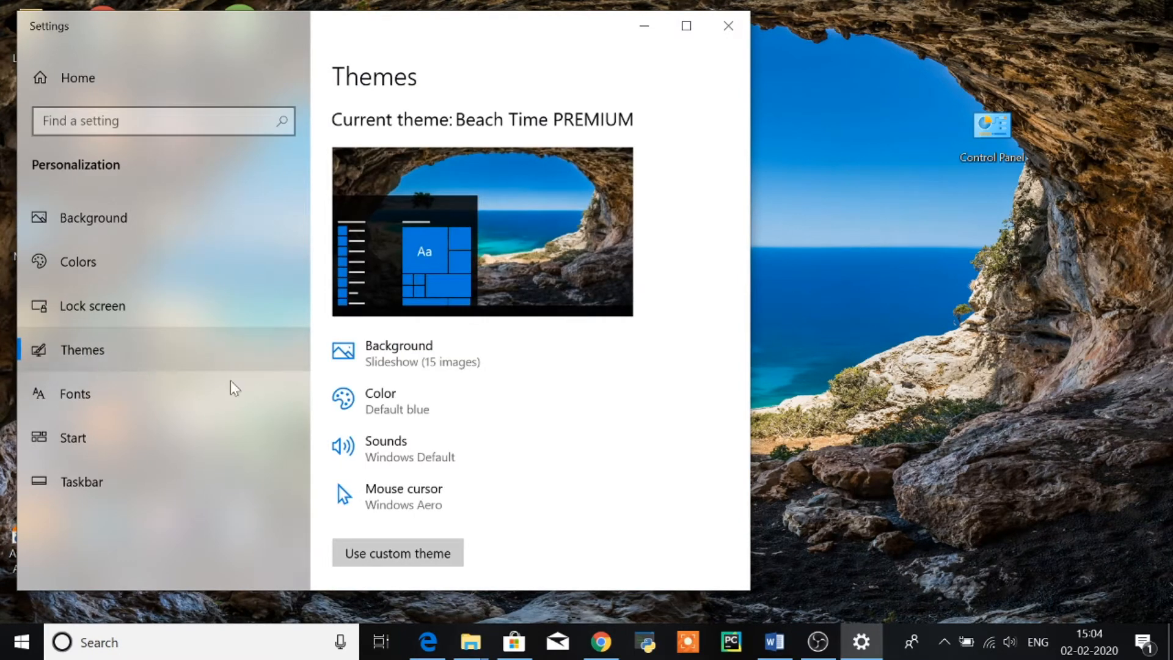
click(686, 27)
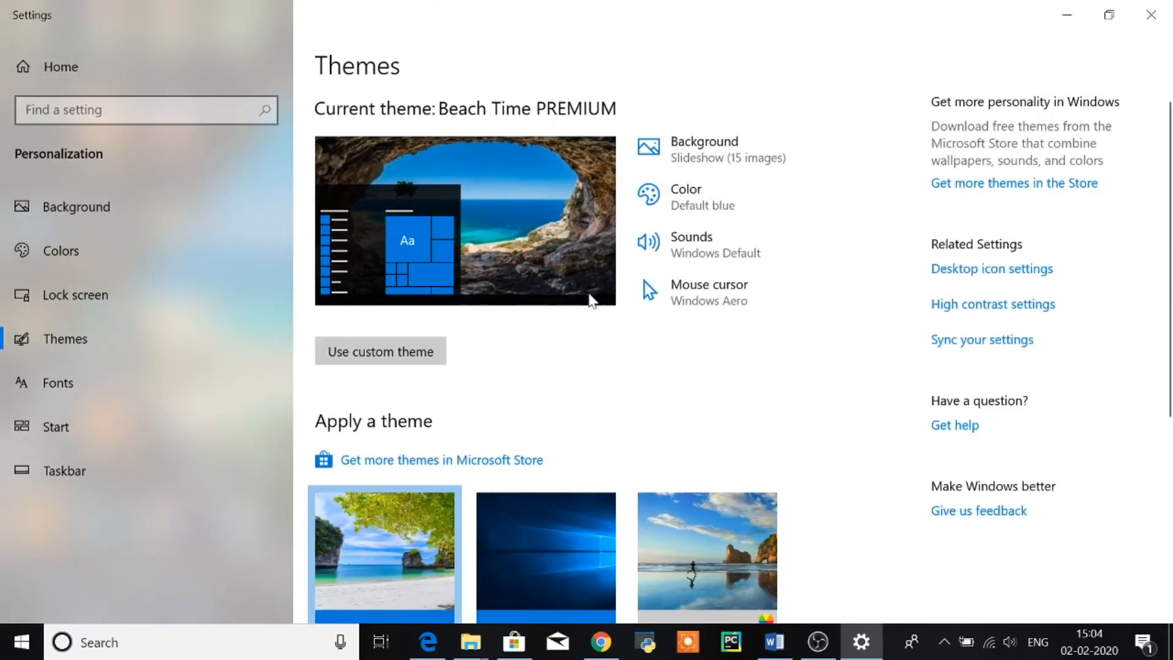
scroll(568, 449, down, 4)
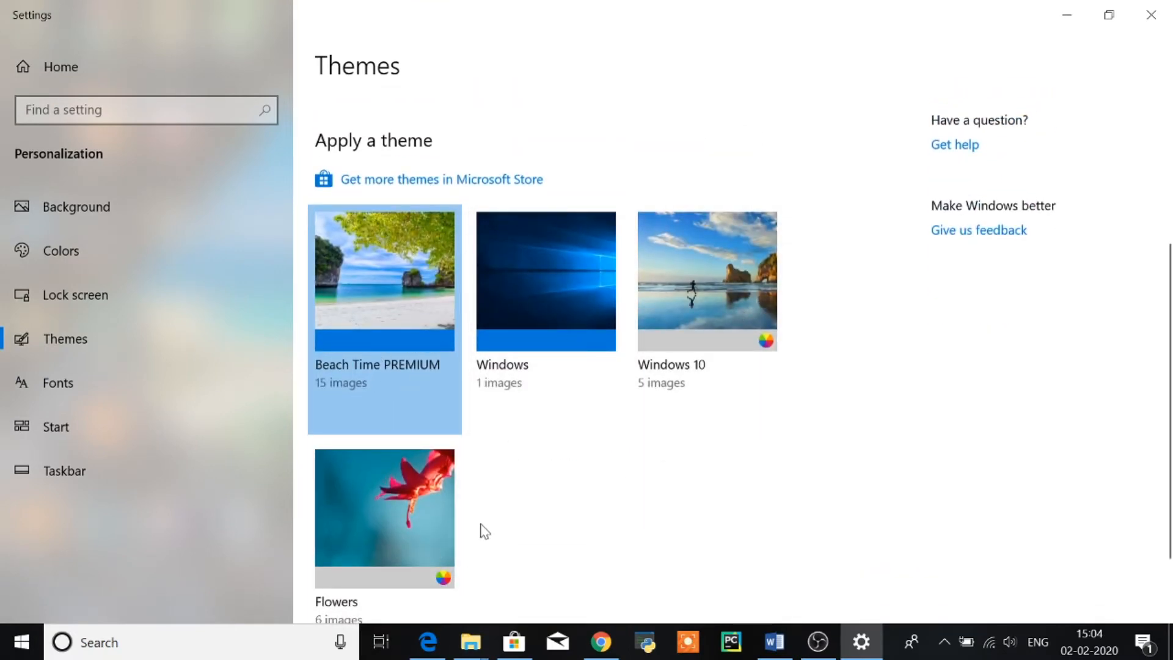
click(557, 269)
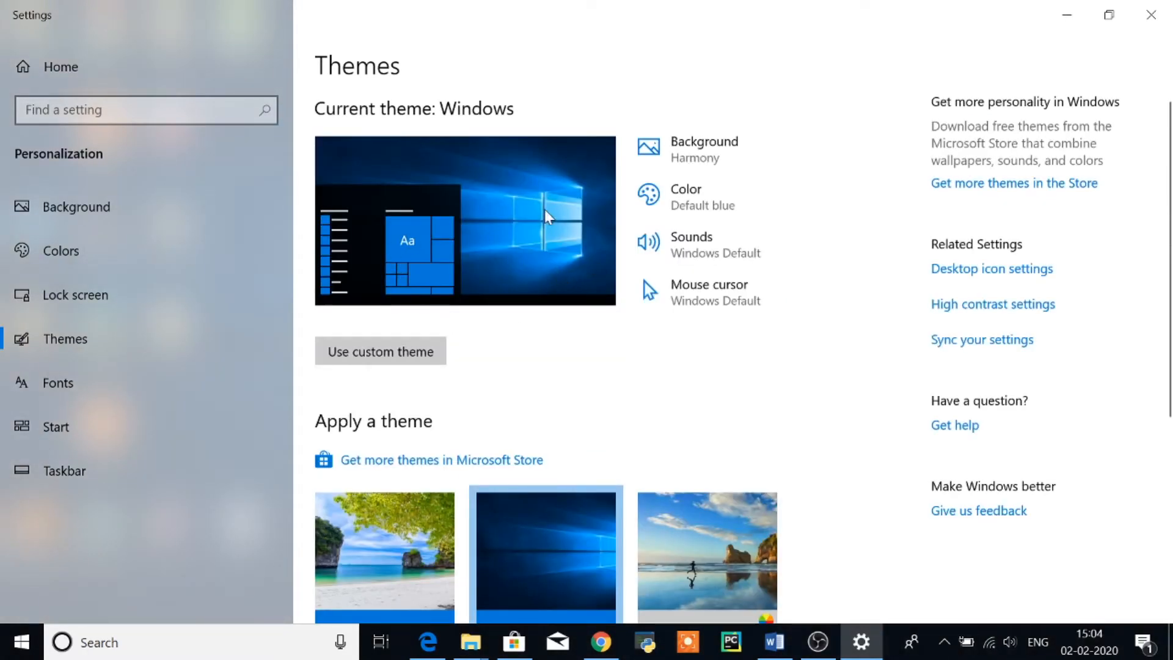
click(1151, 14)
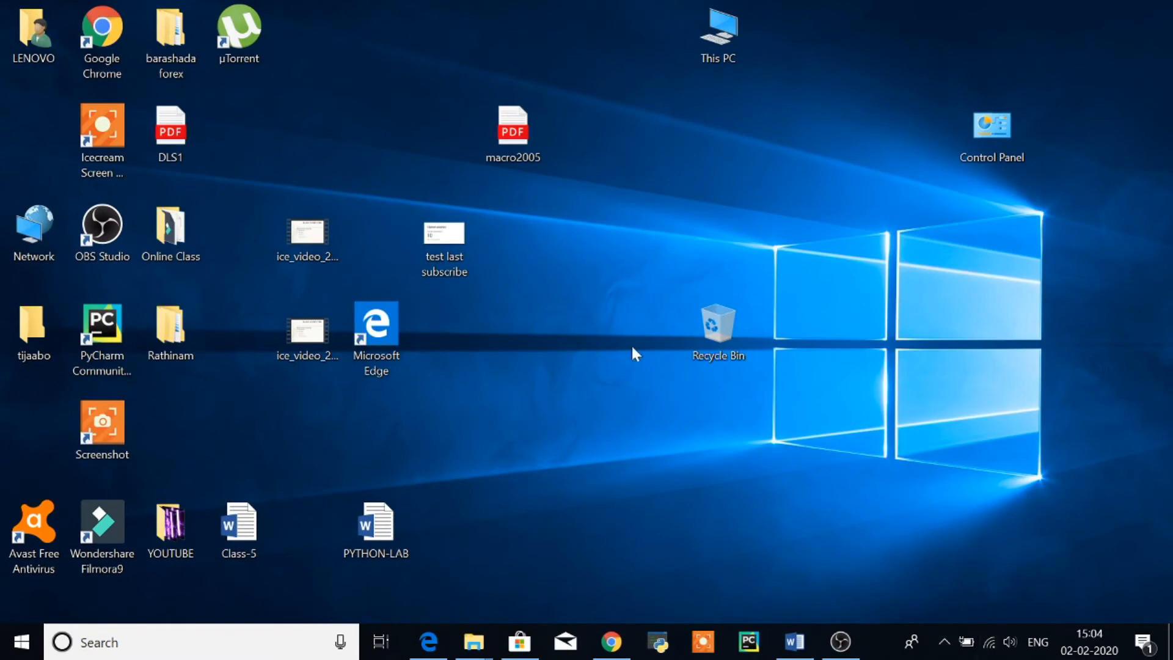
Reopen the desktop's personalization themes, apply the Beach Time PREMIUM theme, and close Settings.
right_click(637, 167)
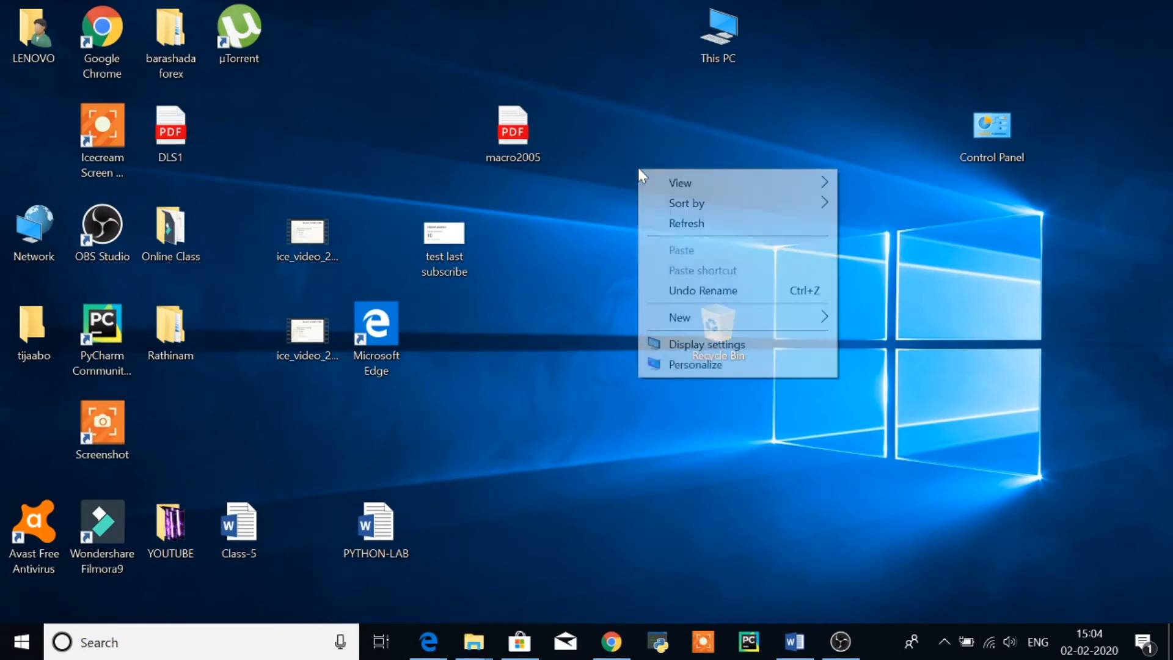
click(700, 369)
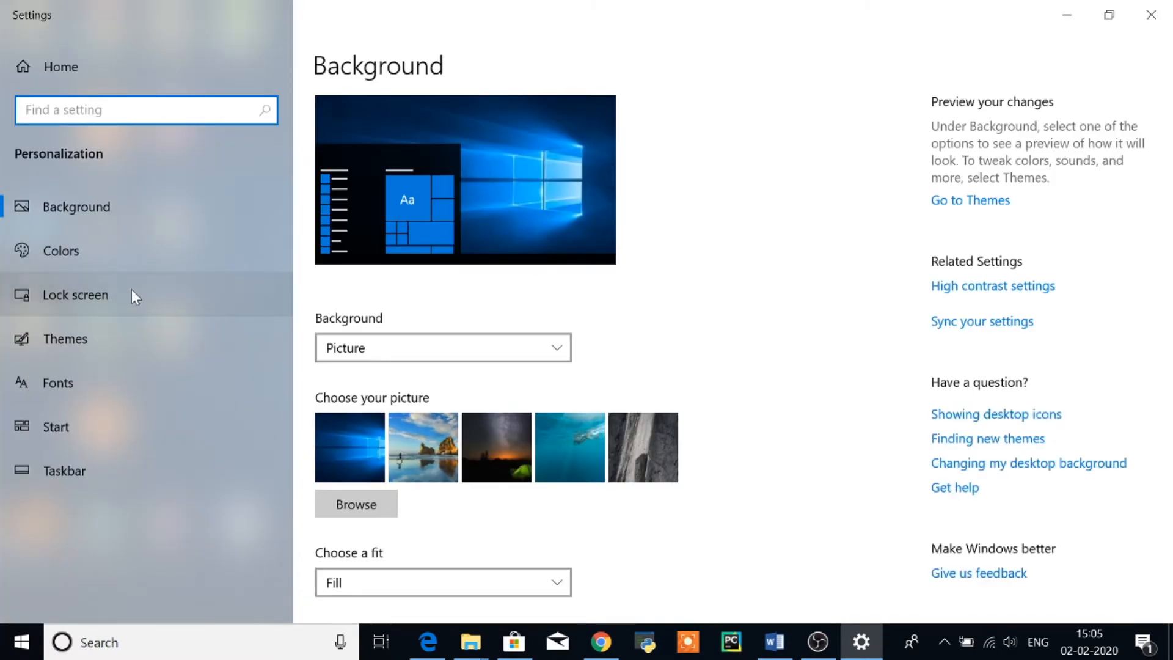
click(91, 338)
scroll(615, 409, down, 3)
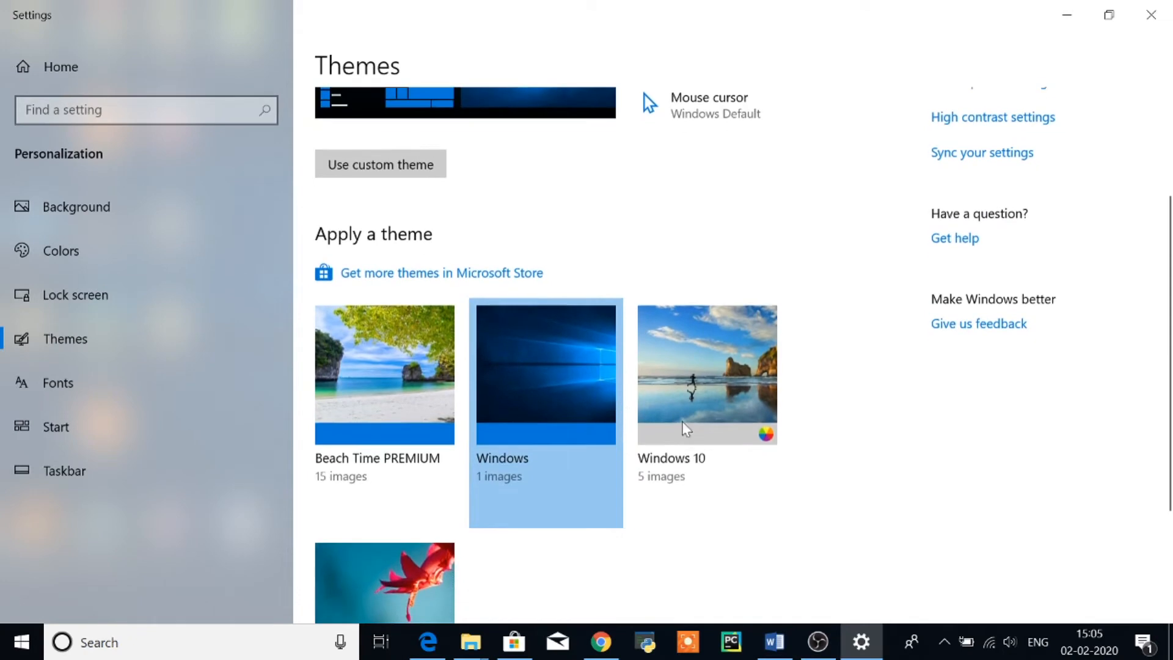
click(394, 387)
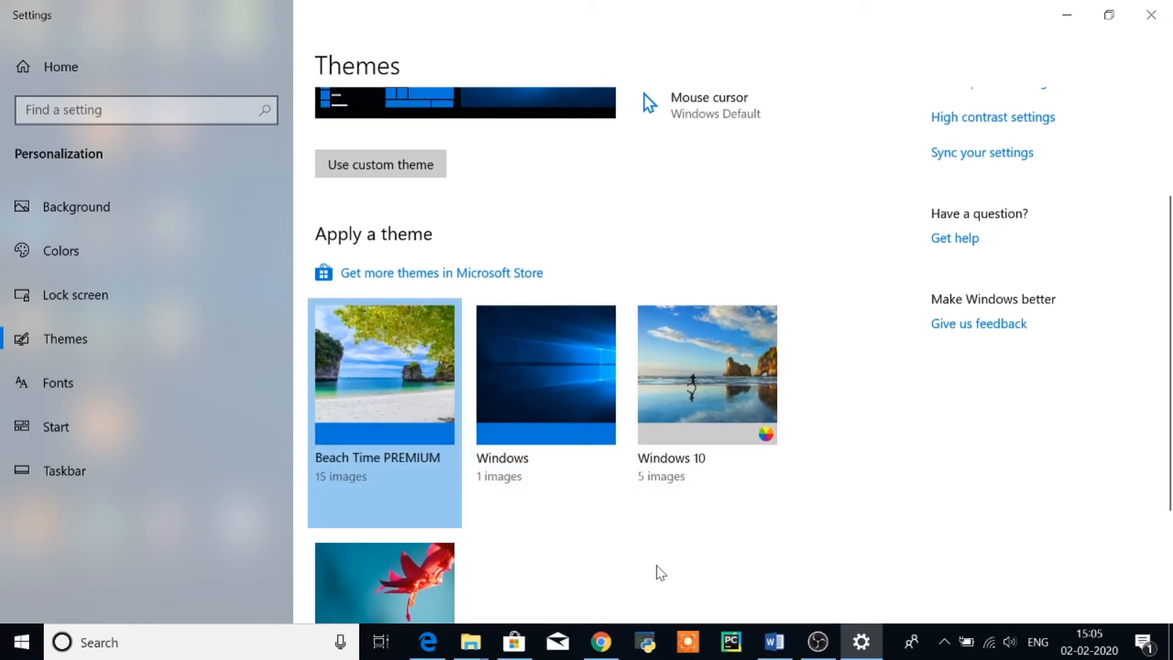
scroll(843, 495, up, 3)
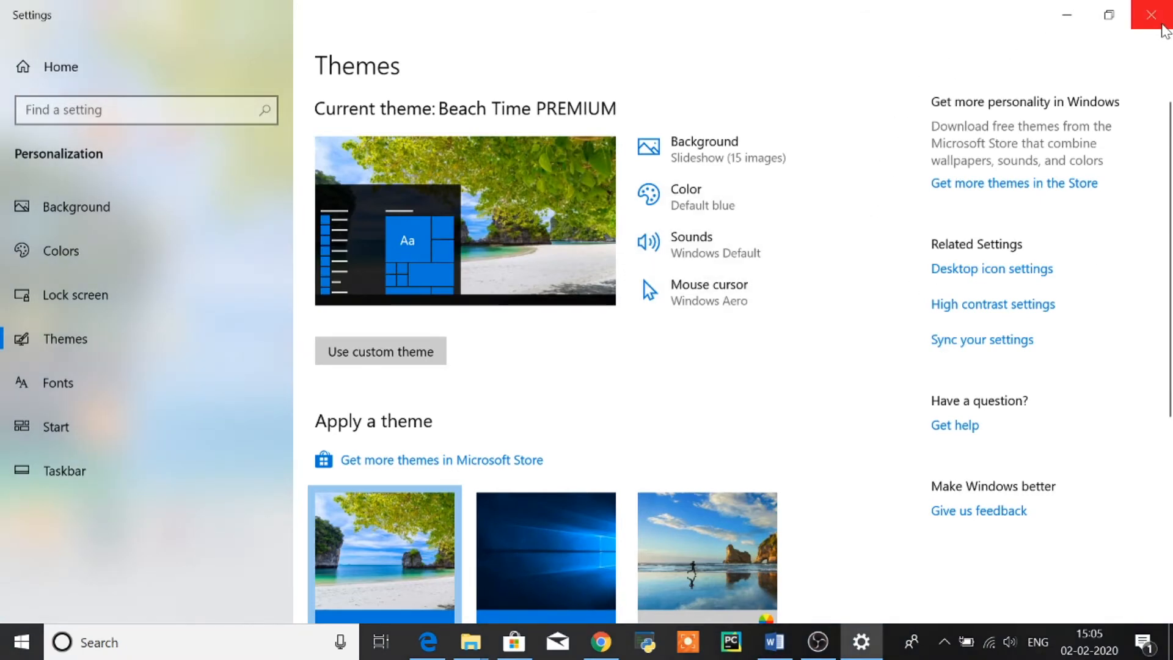
click(1151, 15)
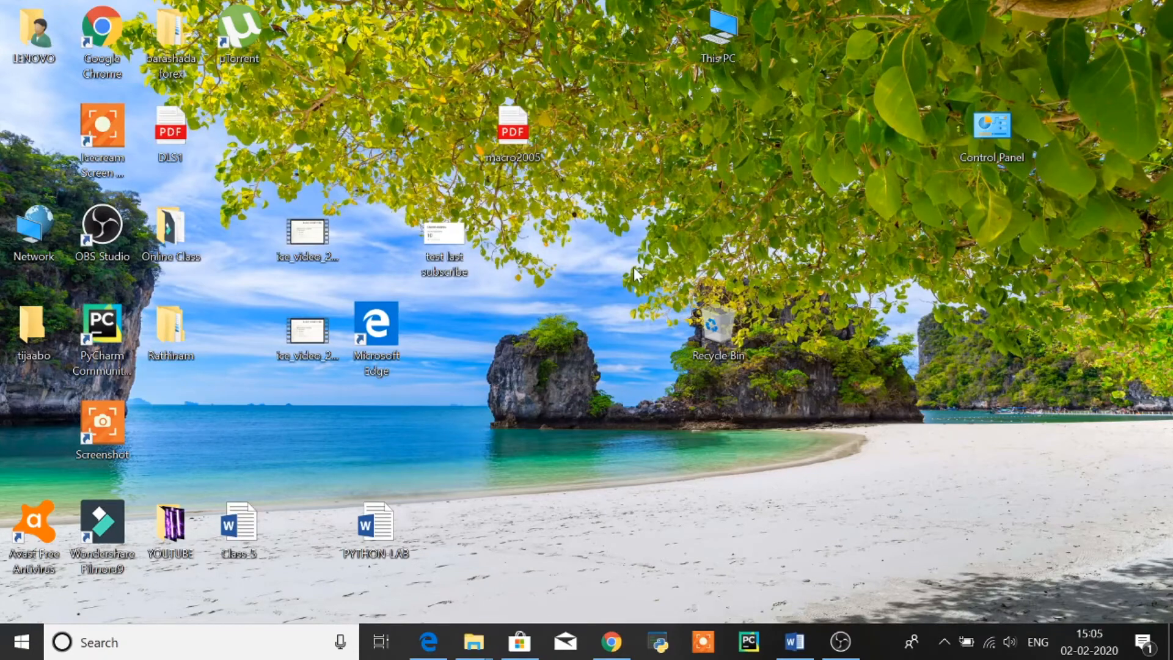
Switch to the Word document and review the Practical - 18 instructions on setting a screen saver.
click(794, 643)
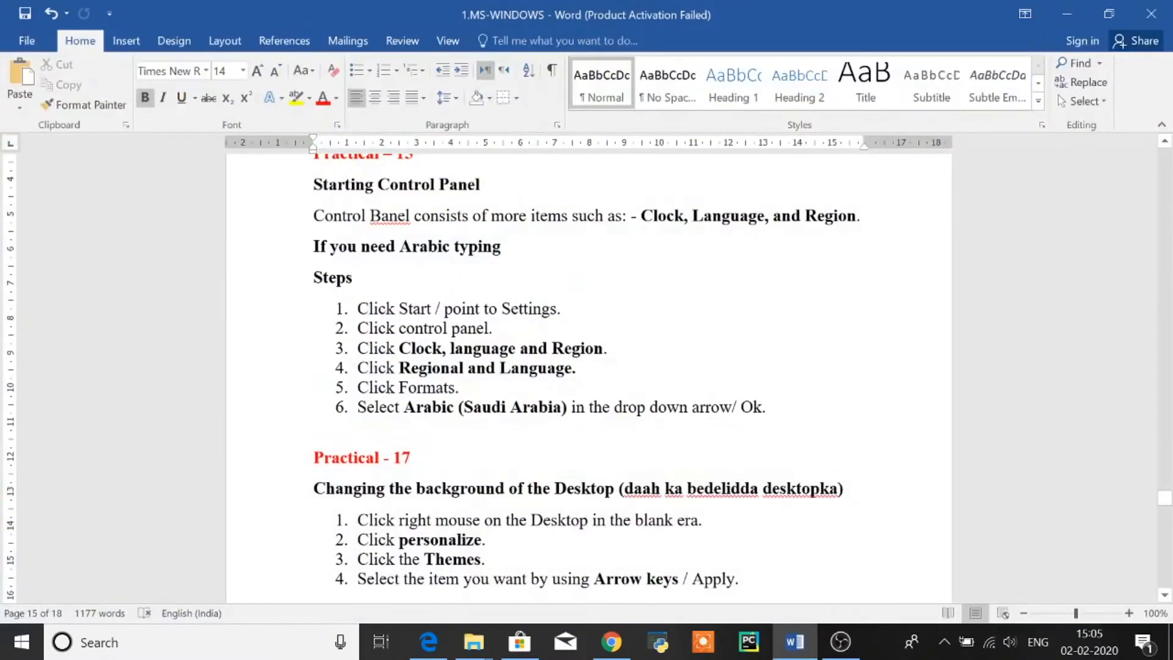
scroll(588, 379, down, 1)
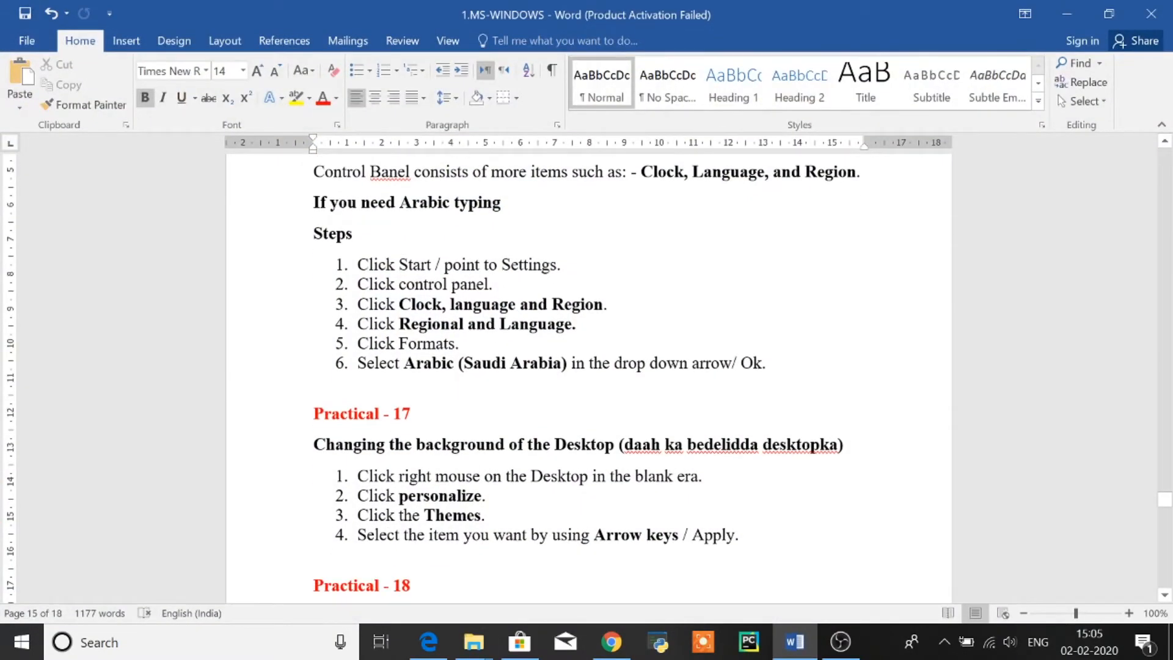
scroll(589, 379, down, 2)
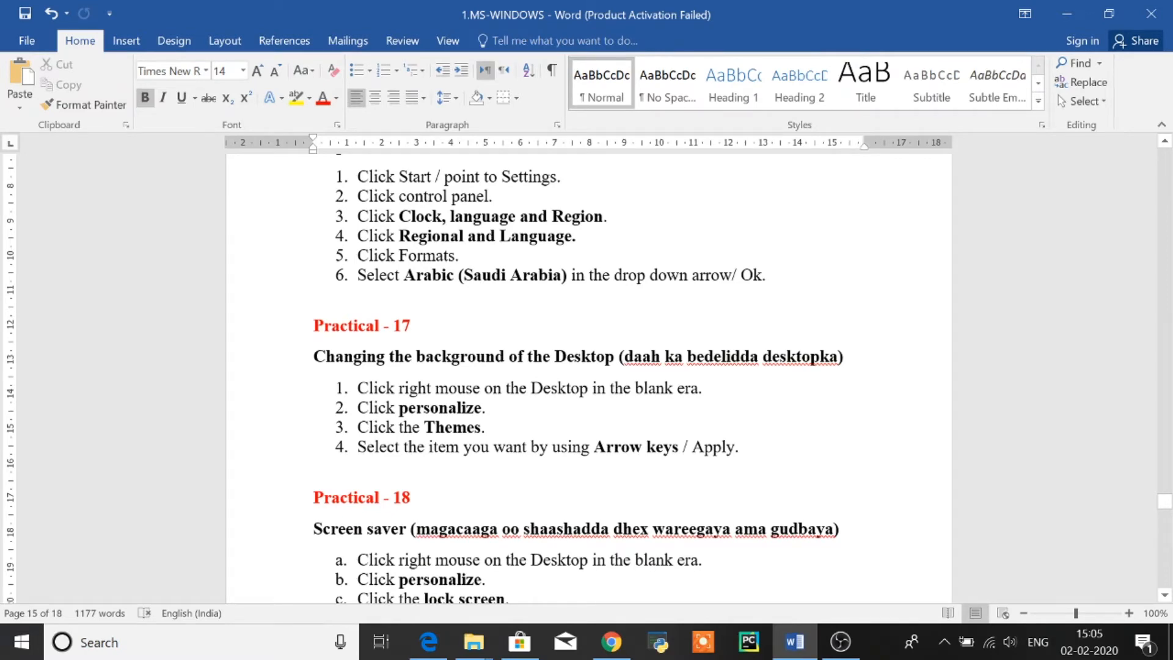
scroll(589, 379, down, 1)
scroll(589, 379, down, 1)
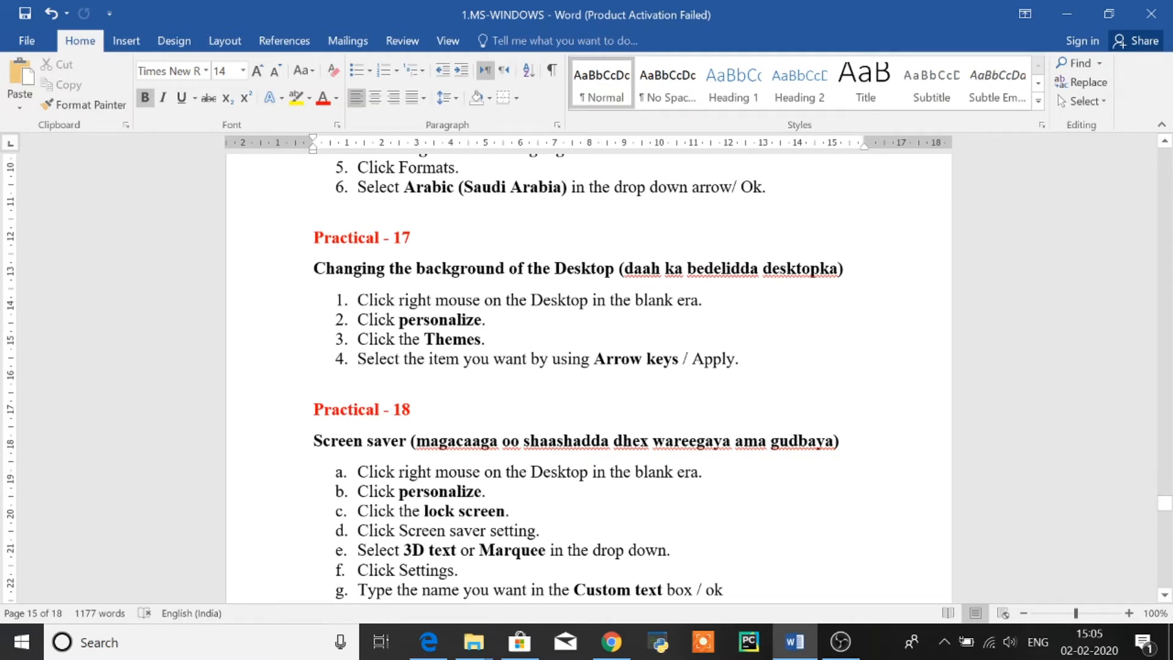
scroll(588, 379, down, 1)
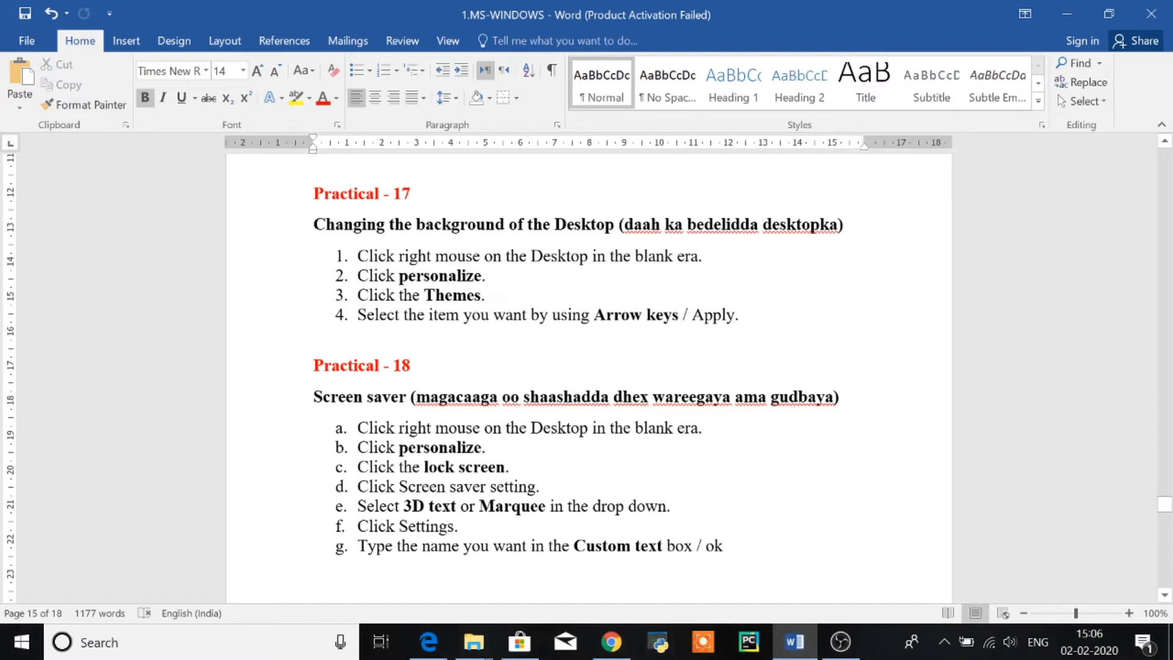
Minimize the document, open the screen saver settings from the lock screen personalization, and select the 3D Text screen saver.
click(1073, 15)
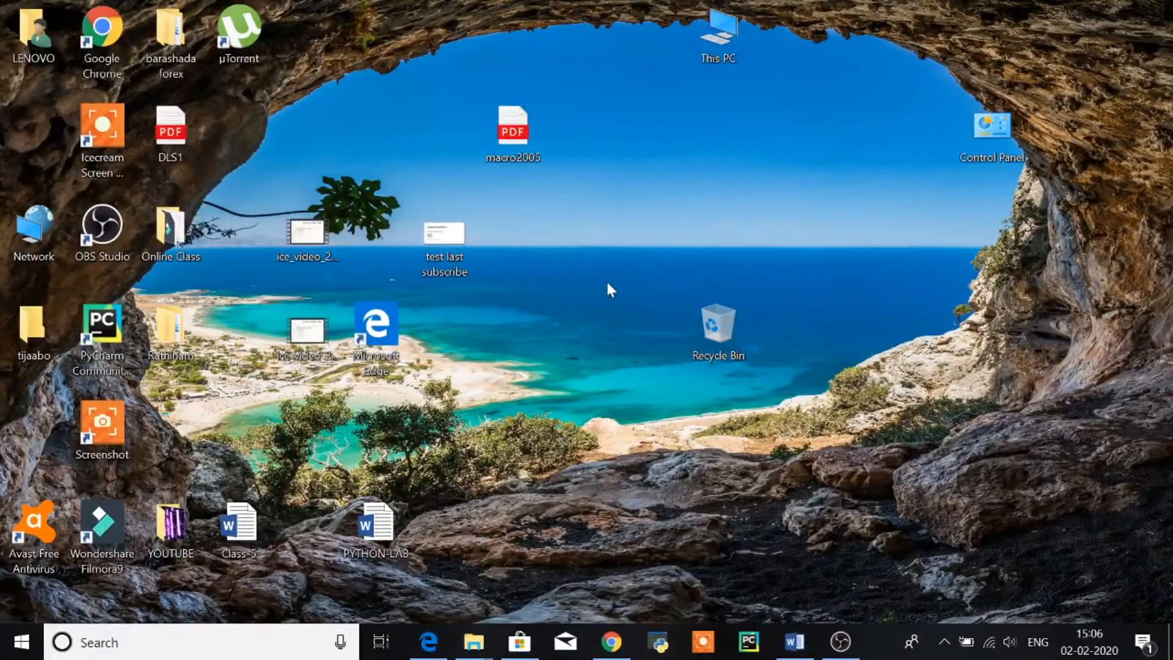
right_click(692, 215)
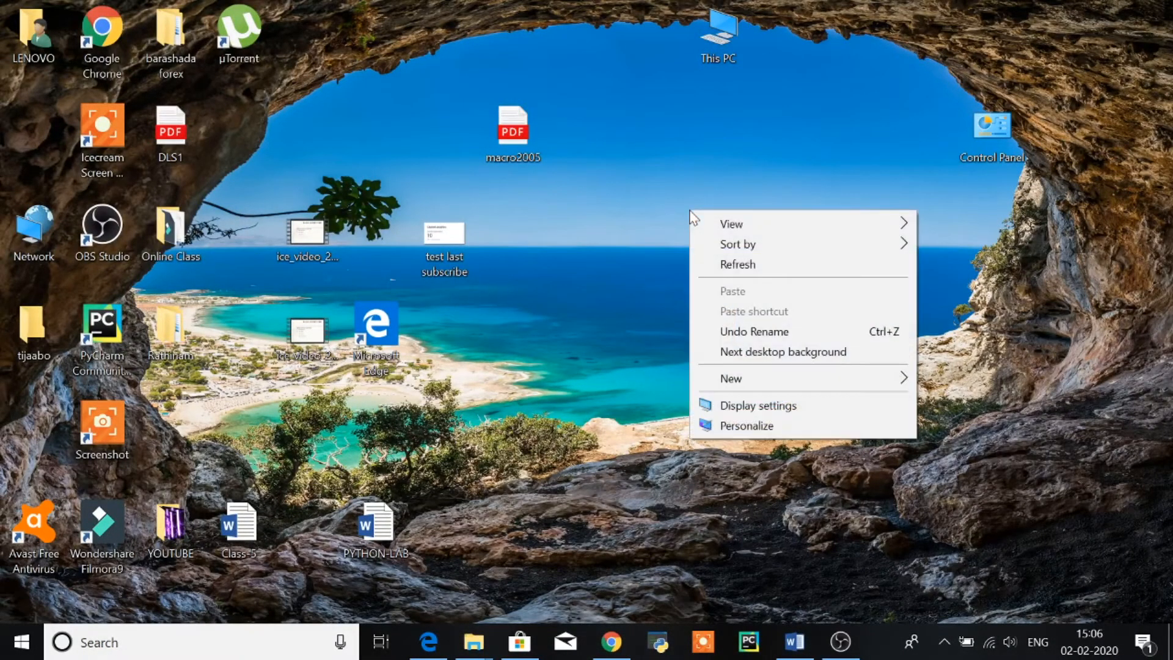
click(761, 428)
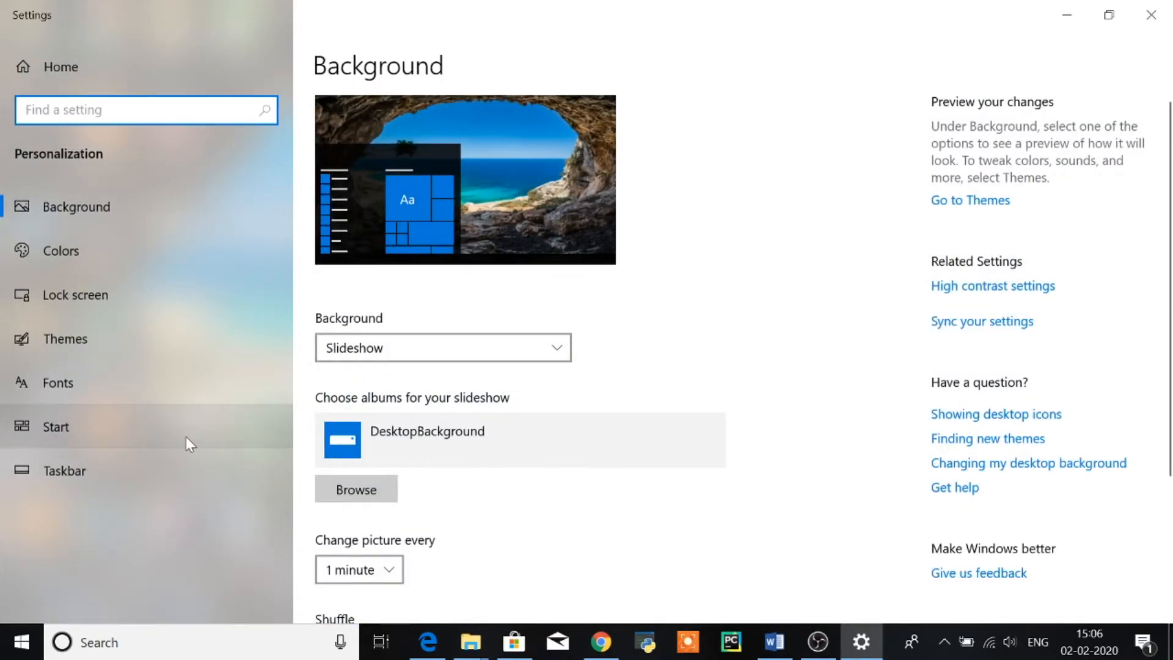
click(69, 296)
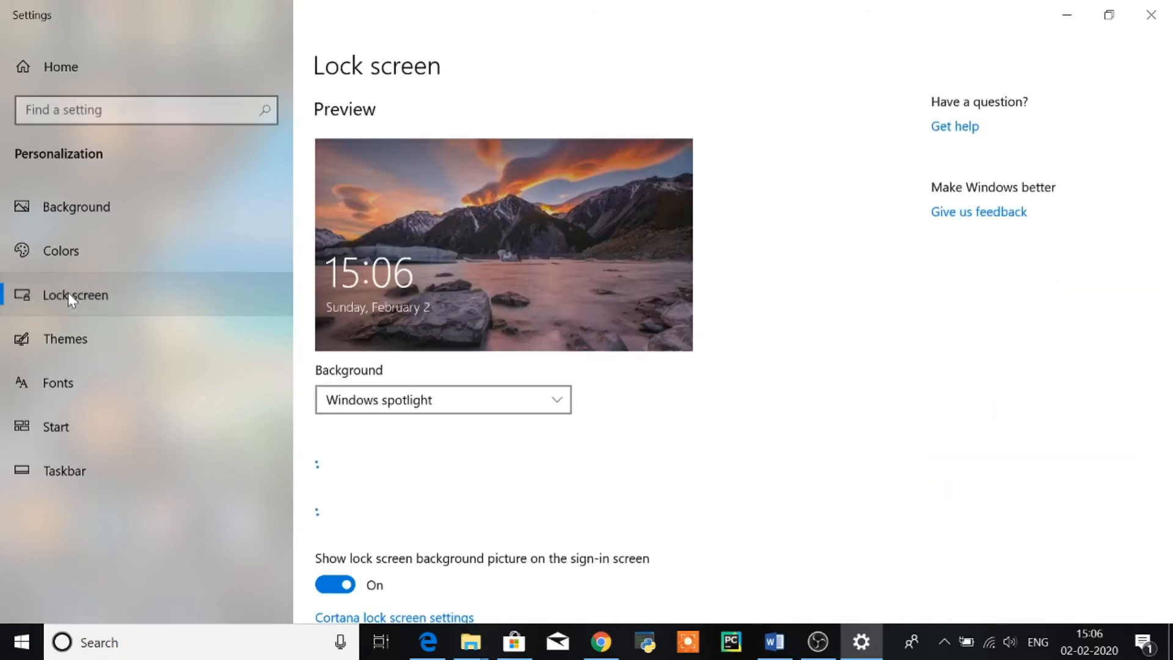
scroll(590, 424, down, 3)
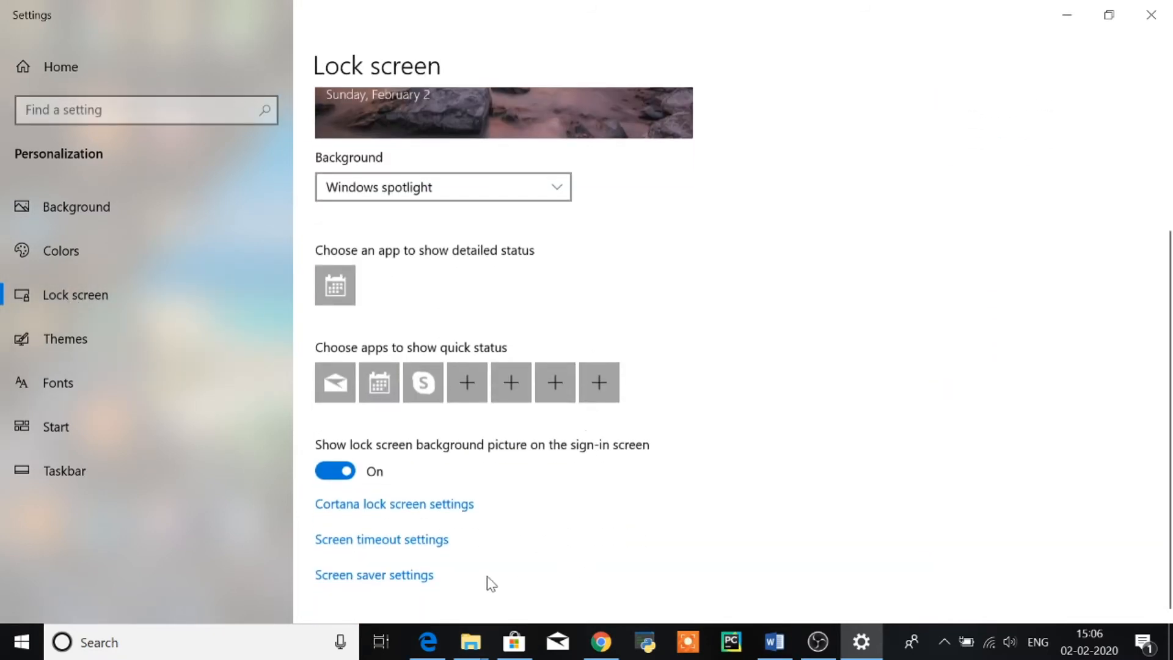
click(412, 585)
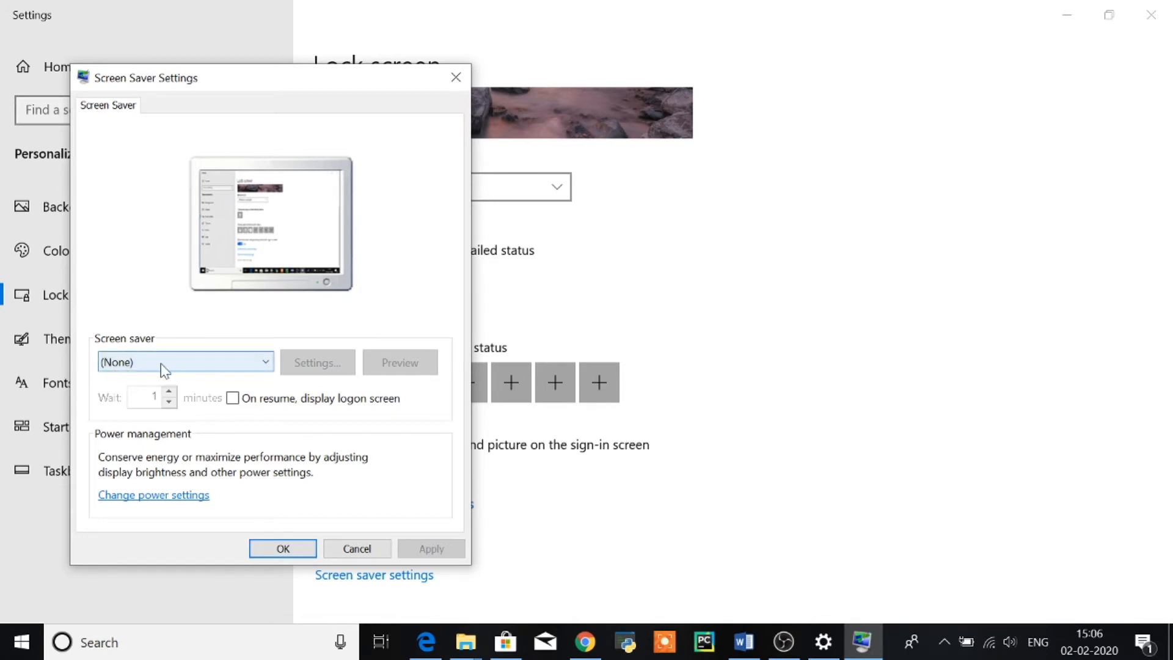
click(251, 365)
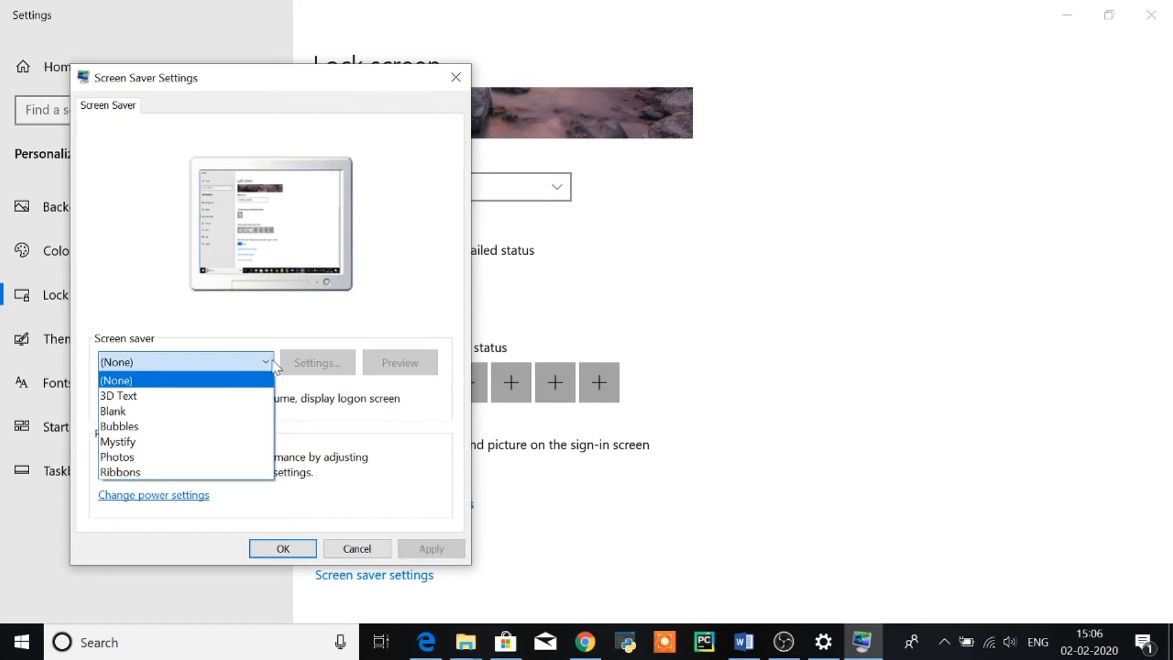
click(189, 396)
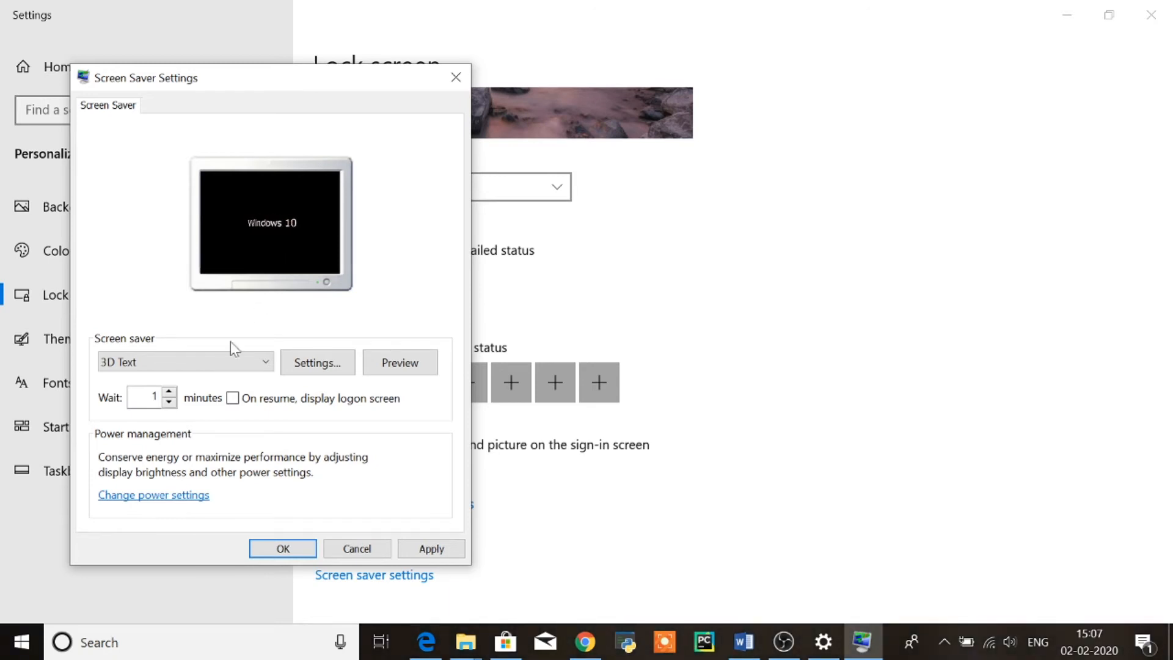
Open the 3D Text screen saver's own settings and replace its custom text with SomSec Technologies.
click(301, 372)
key(End)
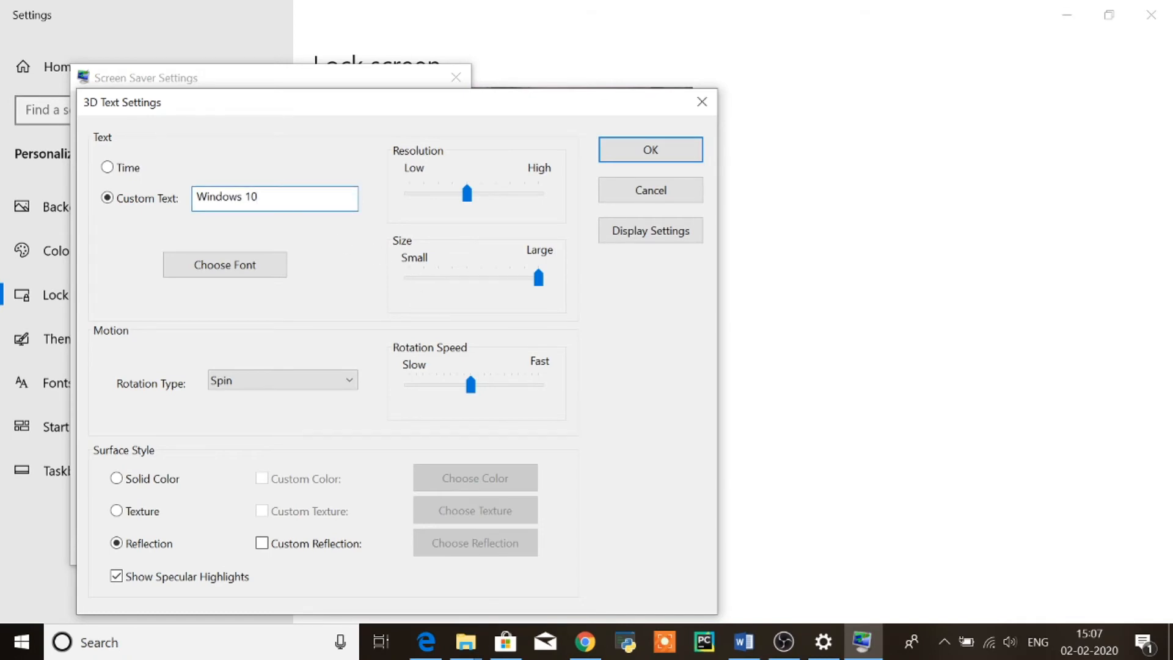
key(BackSpace)
key(BackSpace)
key(BackSpace)
key(BackSpace)
key(BackSpace)
key(BackSpace)
key(BackSpace)
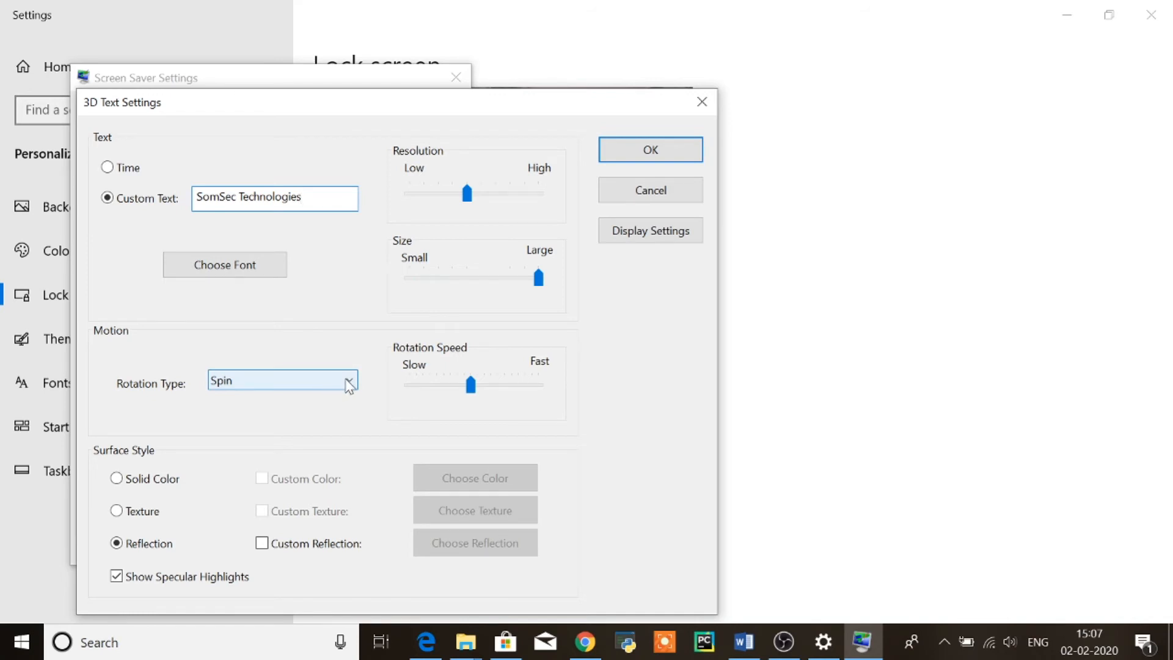
Choose Spin as the rotation type and accept the 3D Text settings.
click(349, 386)
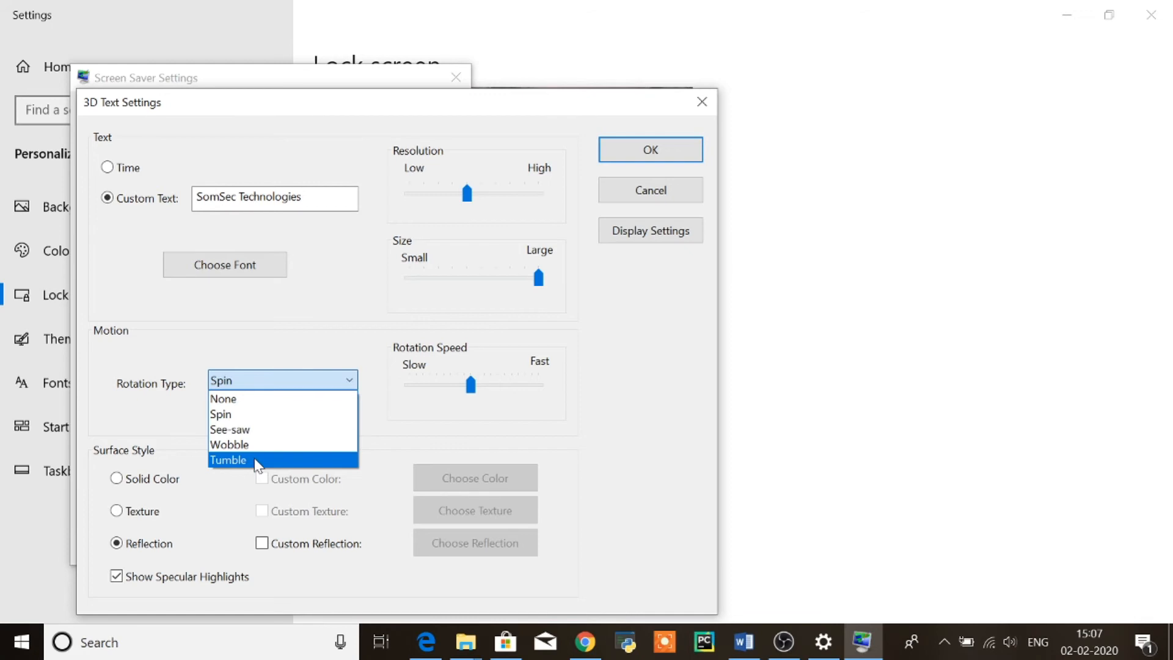
click(229, 421)
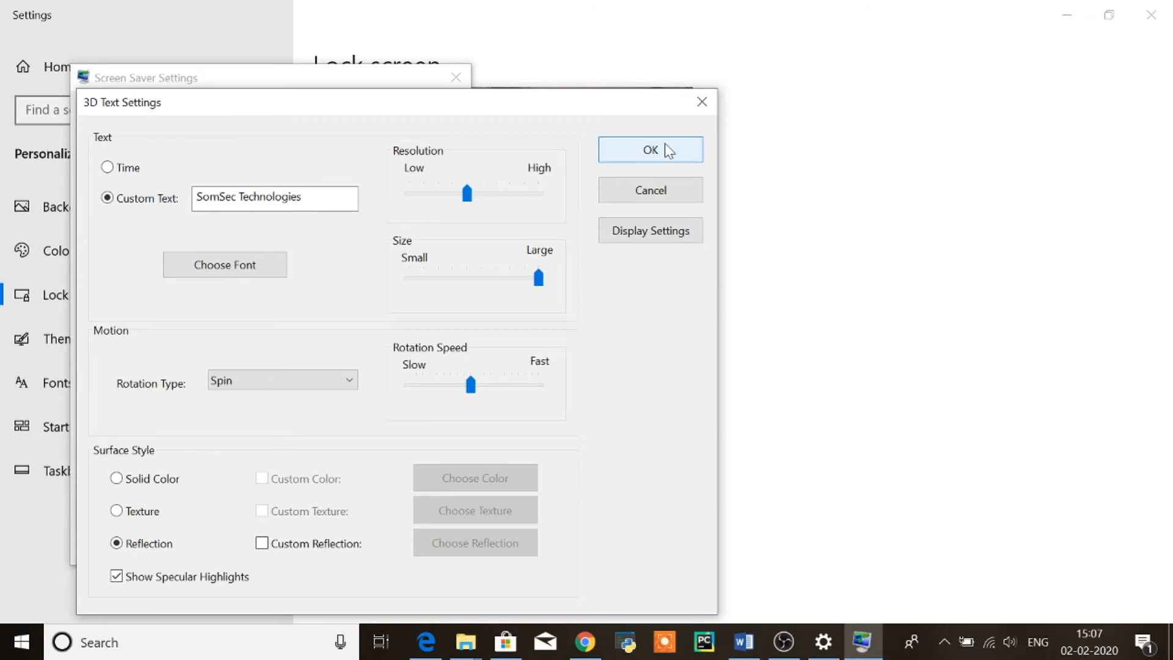
click(650, 151)
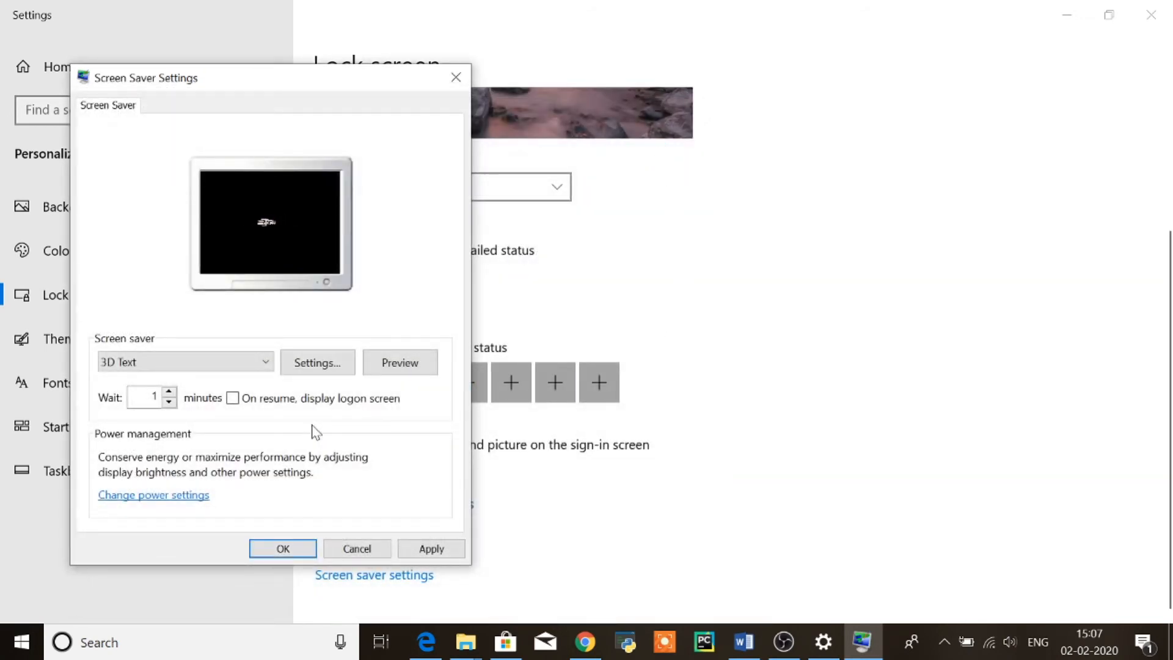
Preview the 3D Text screen saver in full screen, and close the Screen Saver Settings and Settings windows.
click(406, 374)
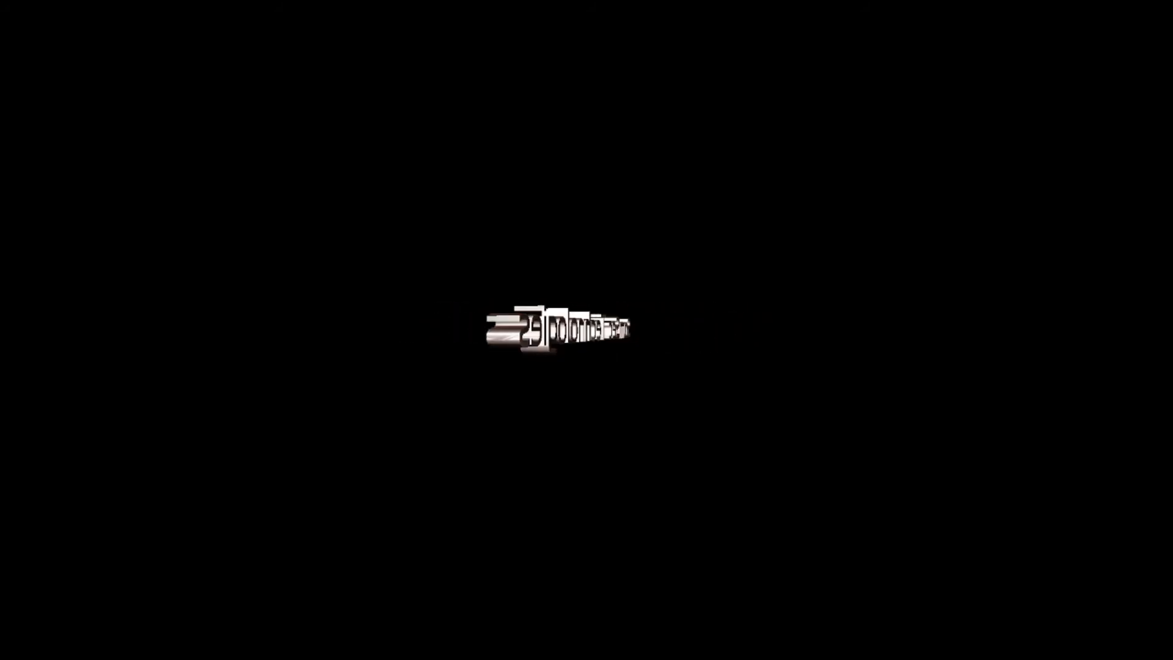
mouse_move(863, 505)
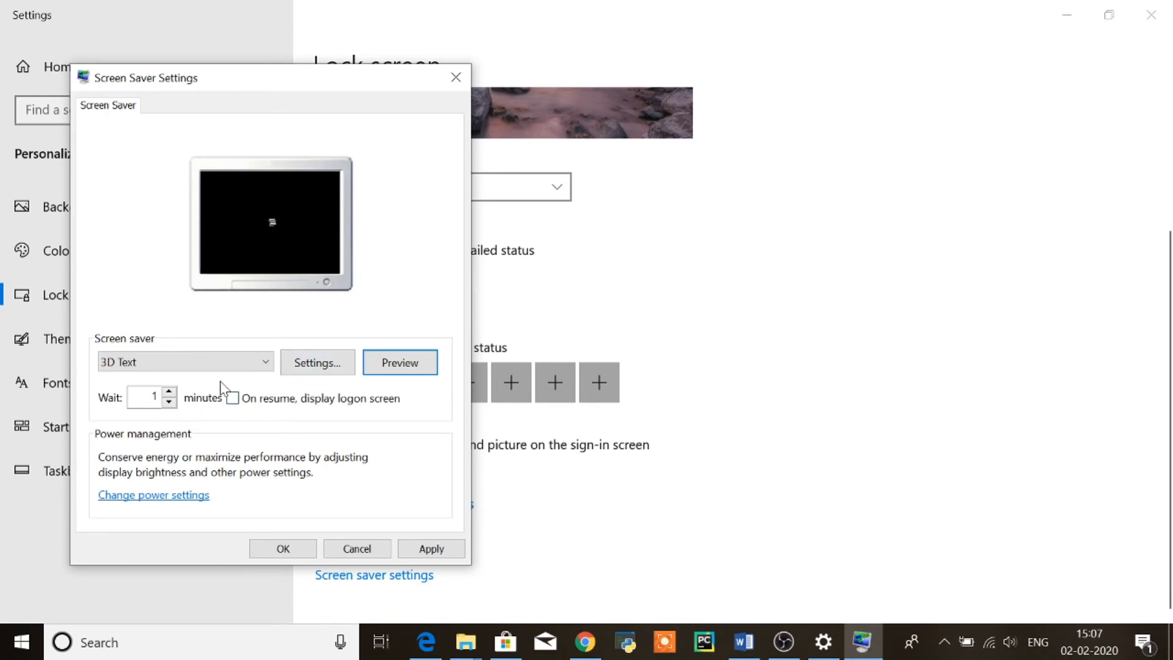
click(456, 79)
click(1152, 15)
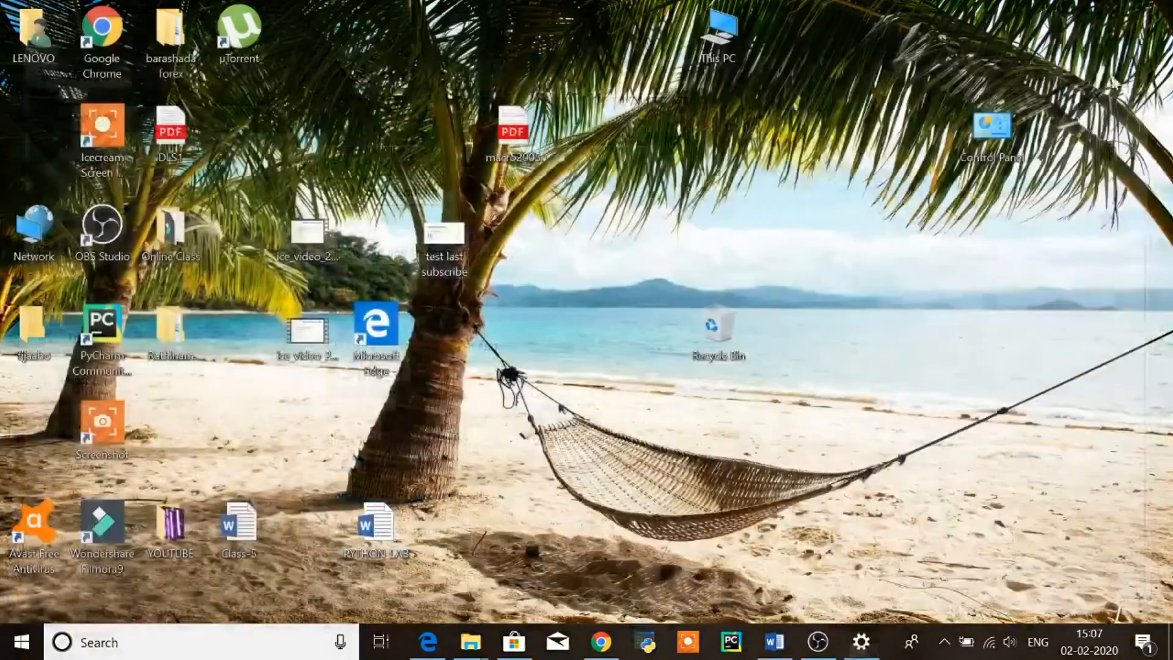
Open the screen saver settings from the desktop's lock screen personalization and select the 3D Text screen saver.
right_click(816, 243)
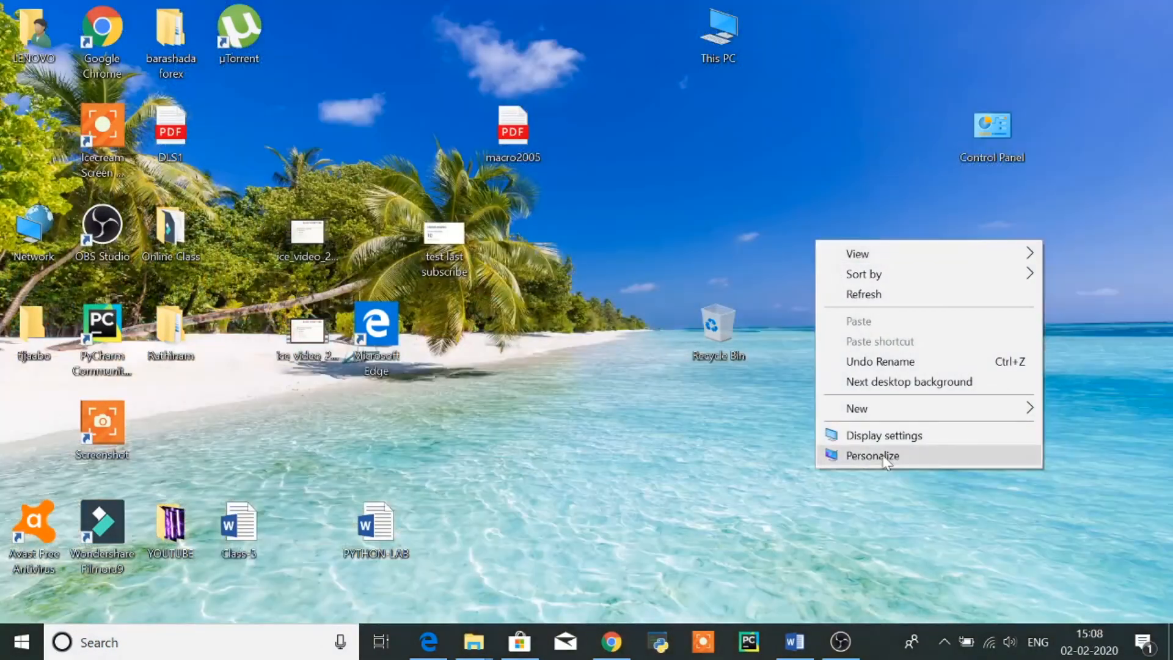
click(886, 458)
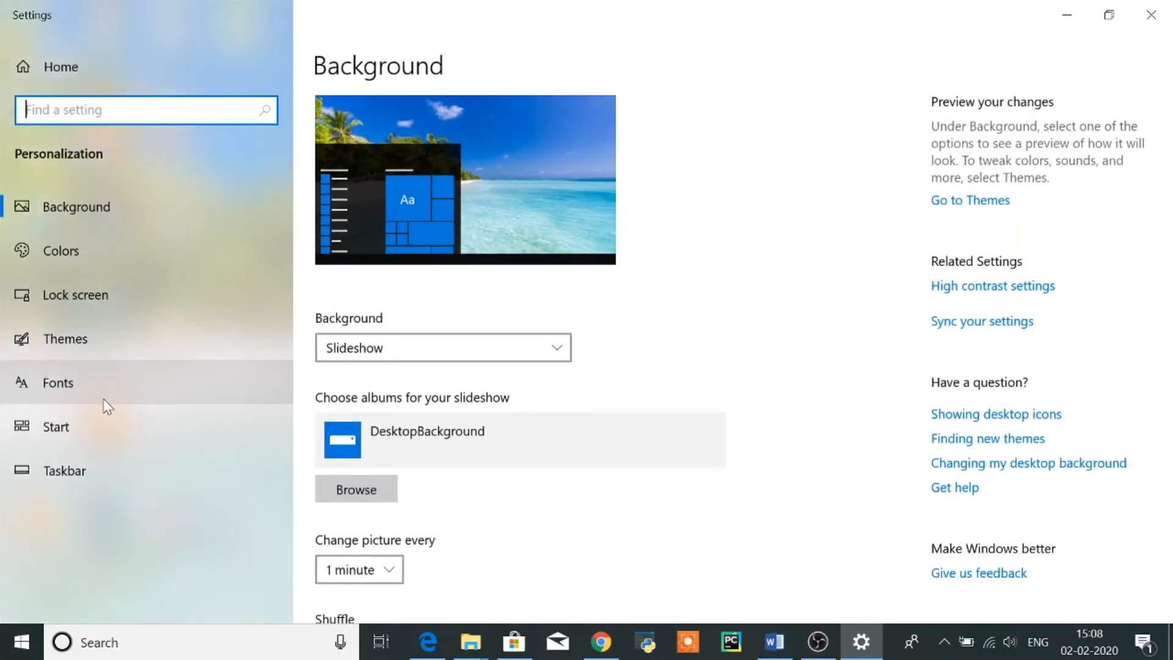
click(87, 300)
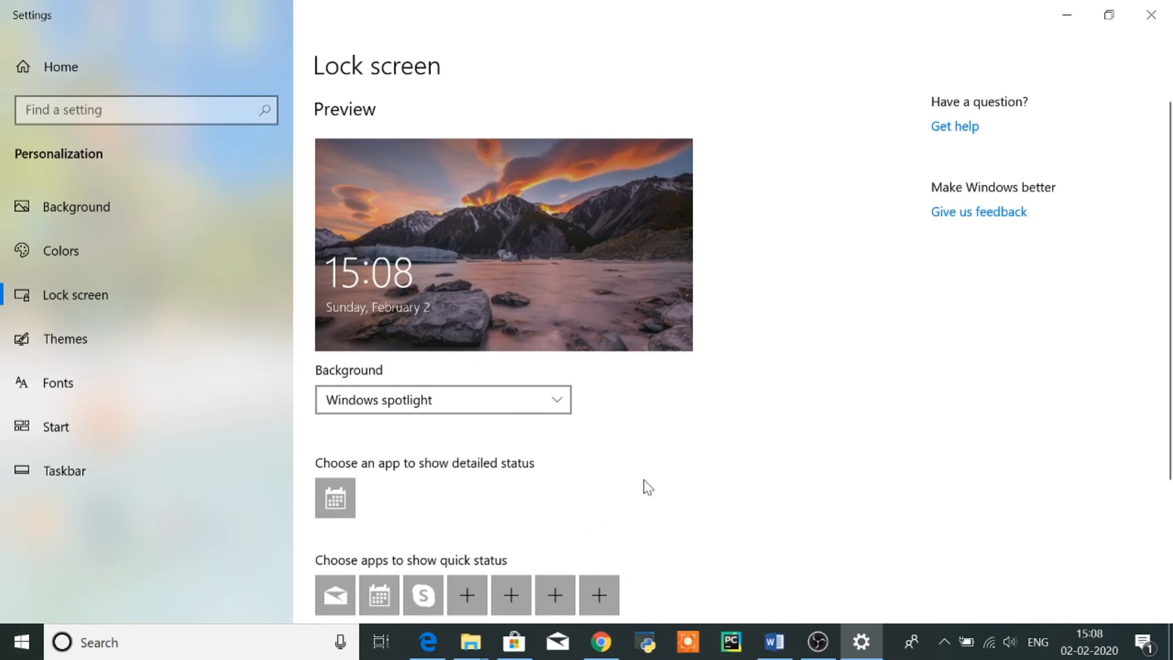
scroll(648, 487, down, 3)
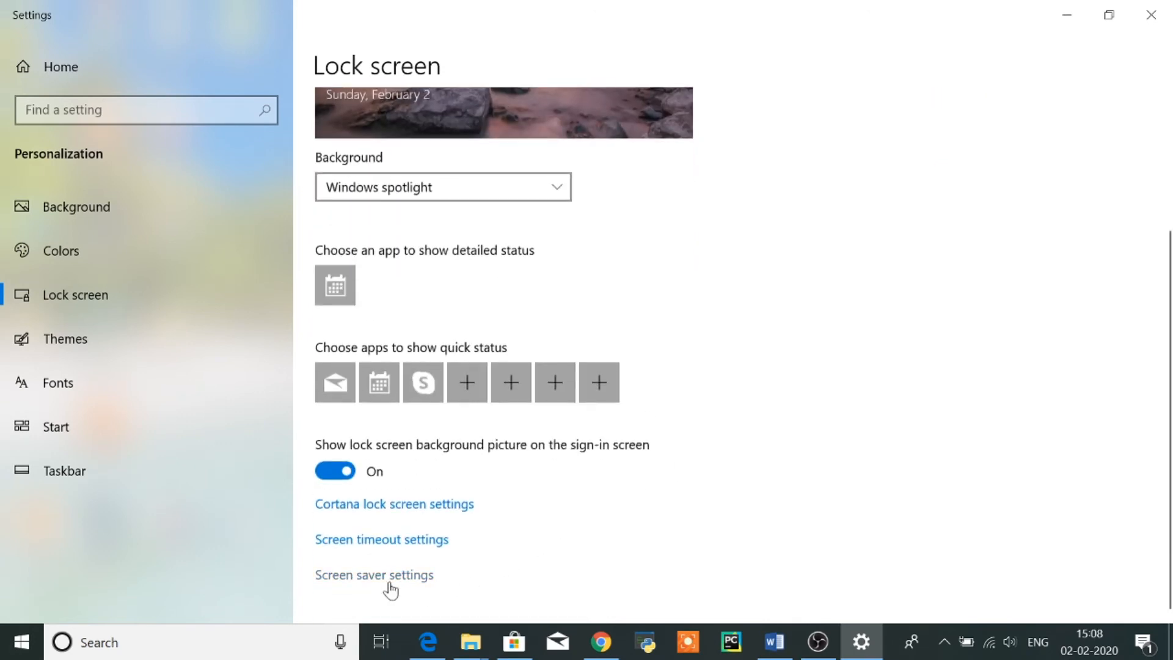
click(364, 575)
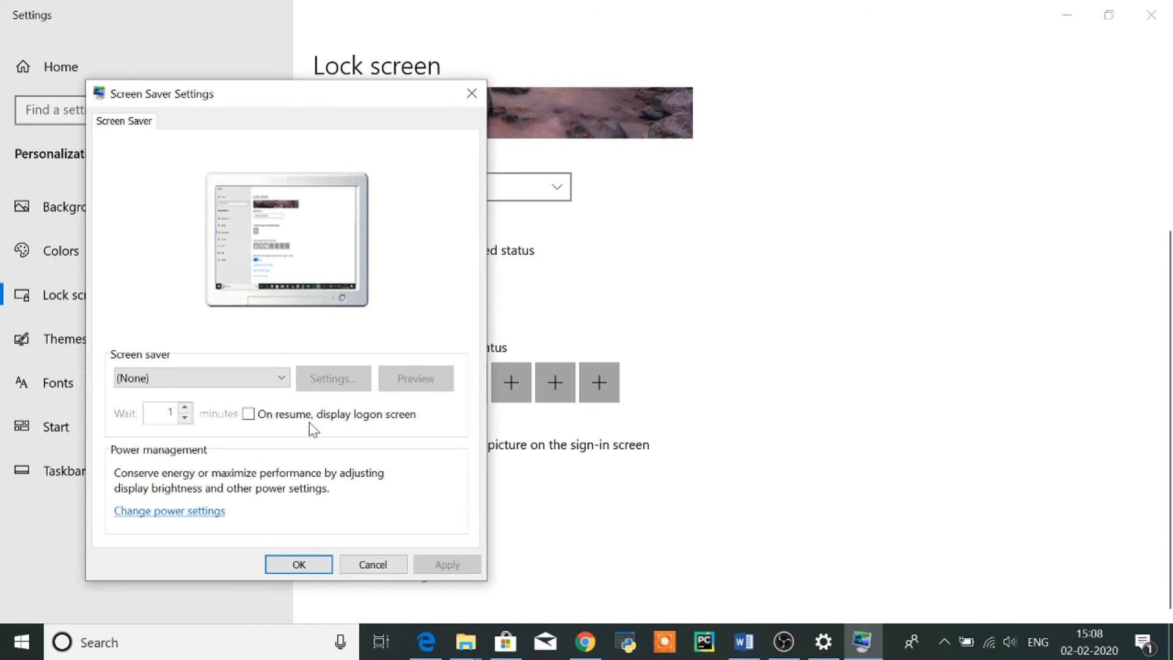
click(279, 377)
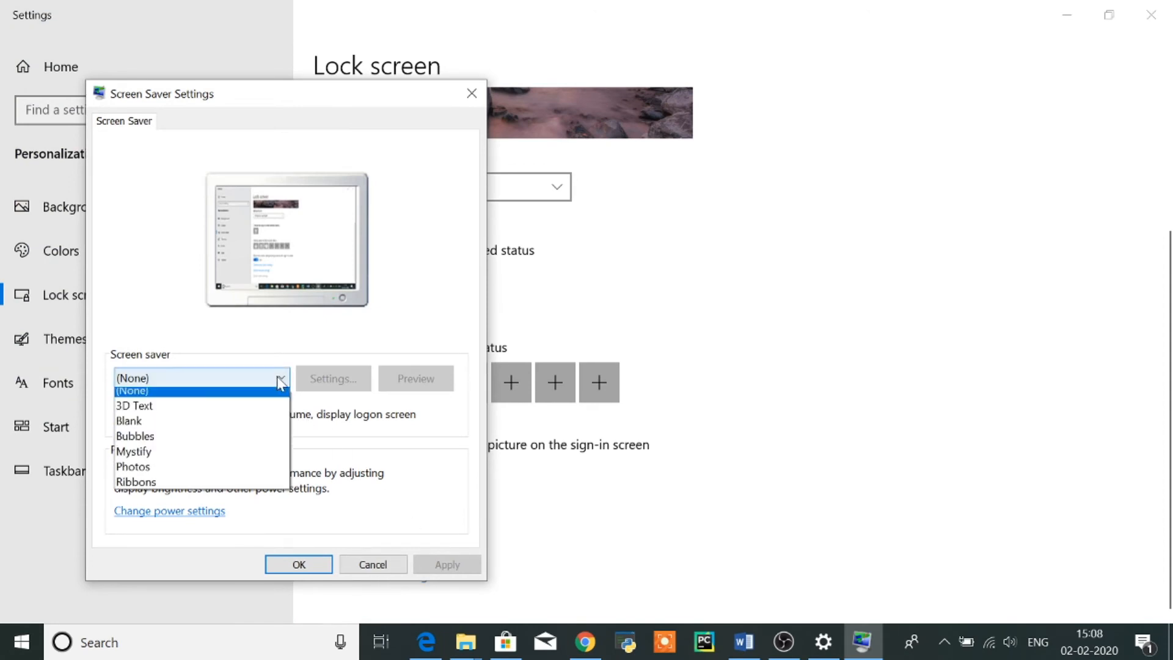
click(215, 416)
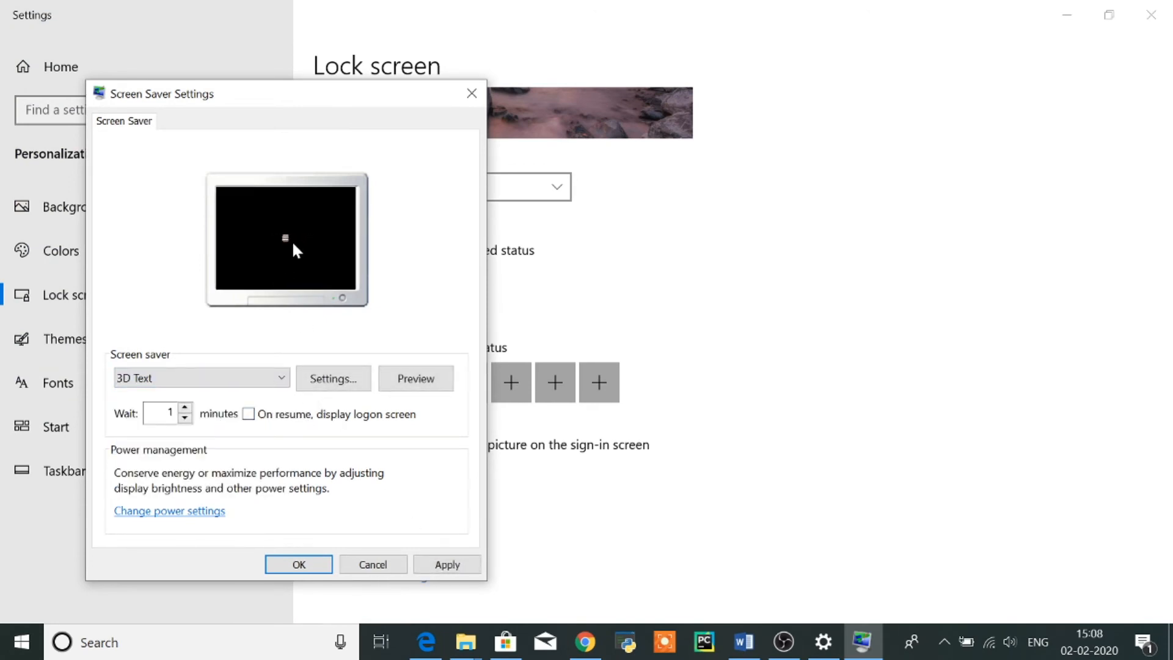
Set the 3D Text rotation type to See-saw, accept the settings, and preview the screen saver.
click(320, 383)
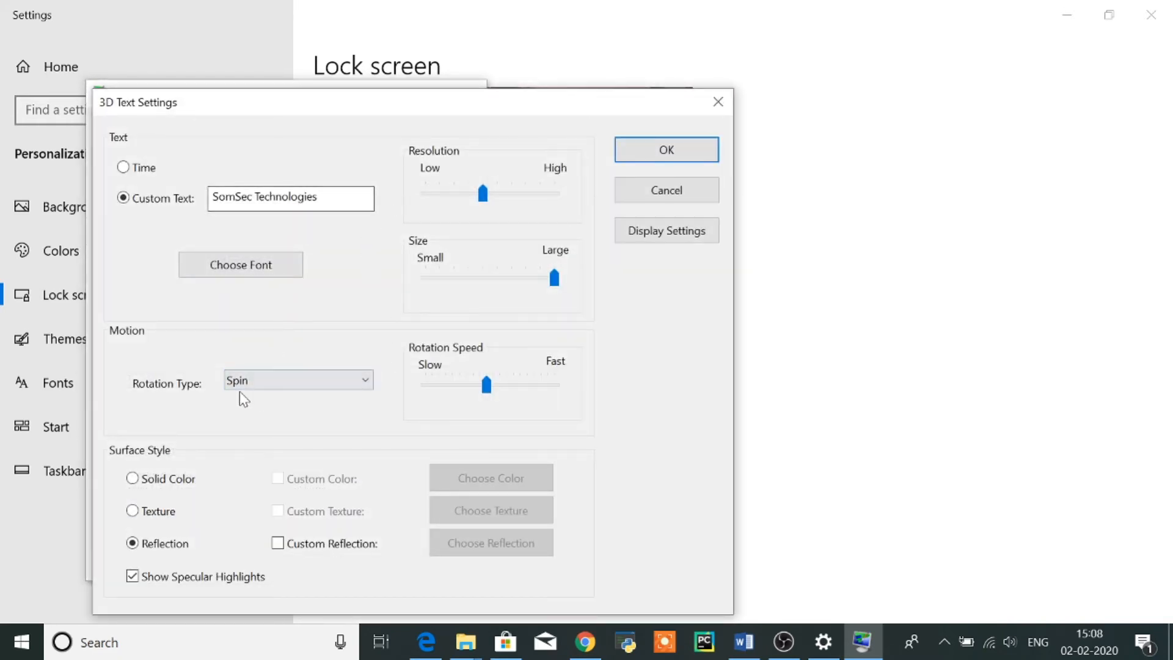
click(267, 384)
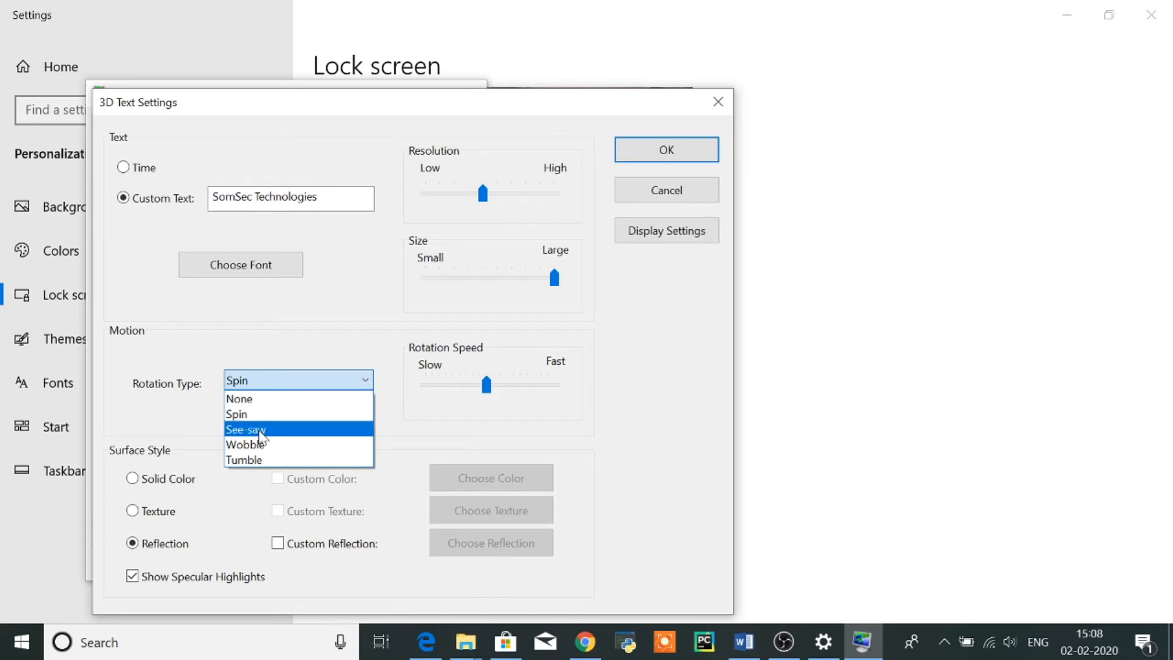
click(265, 429)
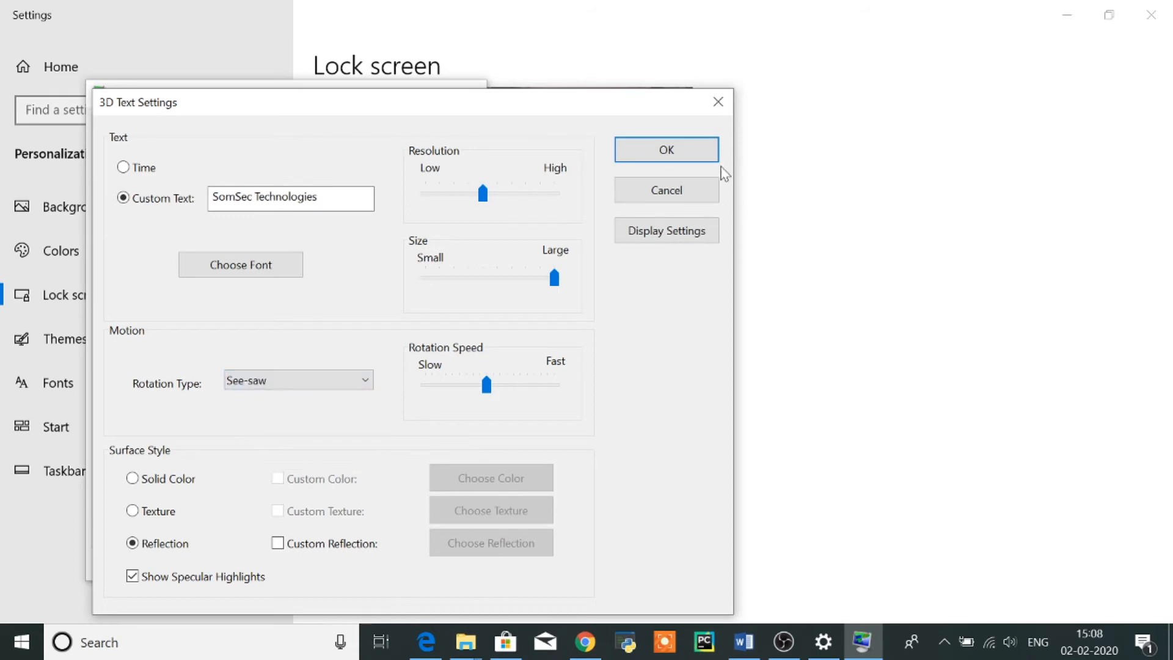
click(684, 153)
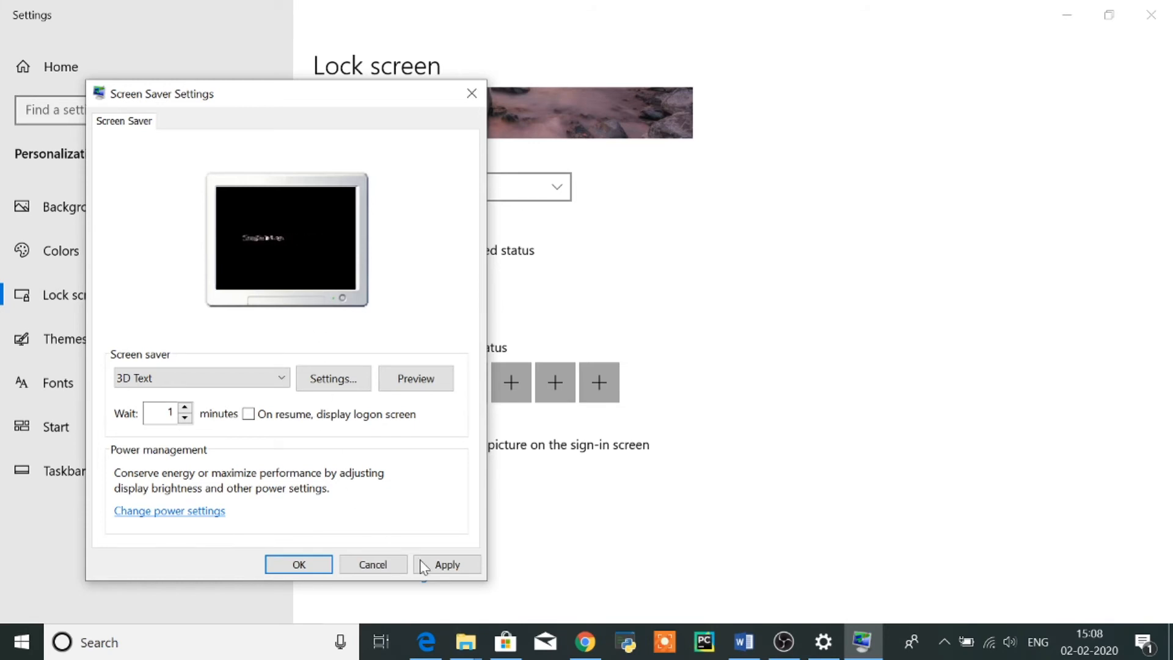
click(449, 380)
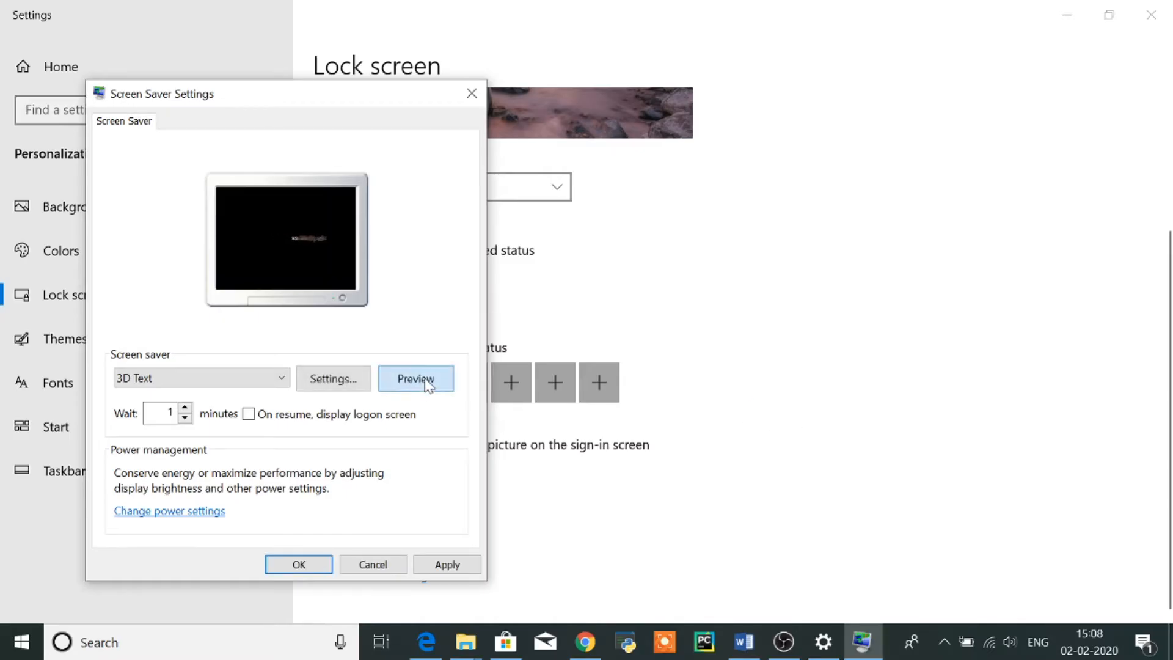
click(449, 381)
Change the 3D Text rotation type to Wobble, accept it, and preview the screen saver in full screen.
click(334, 381)
click(303, 382)
click(283, 444)
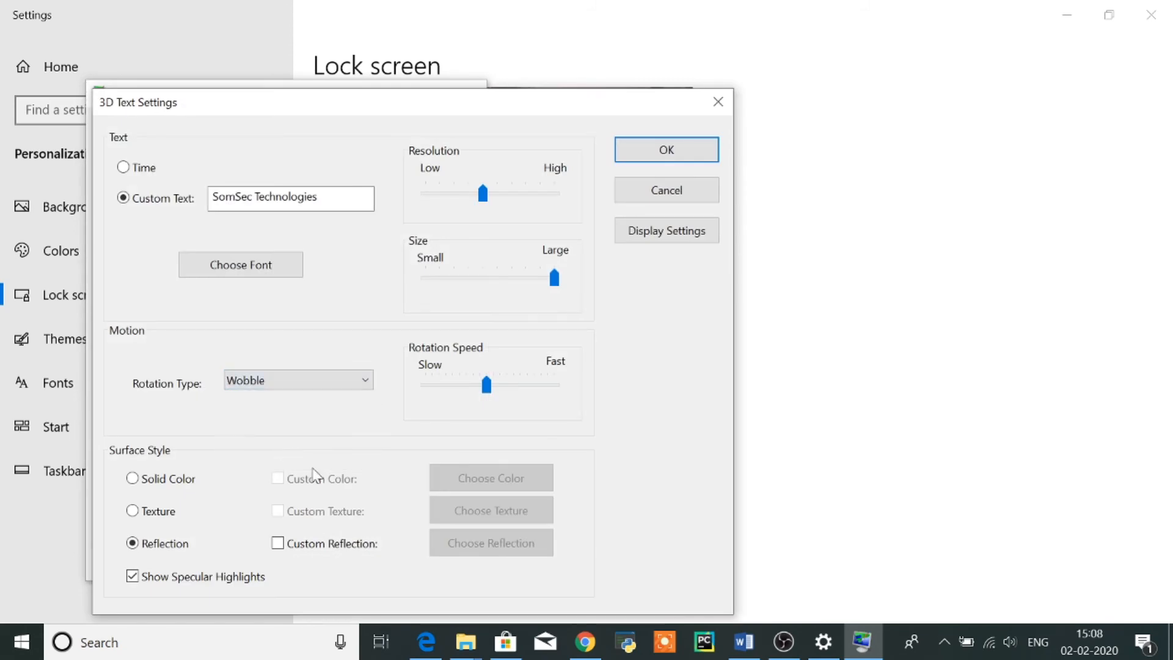
click(668, 158)
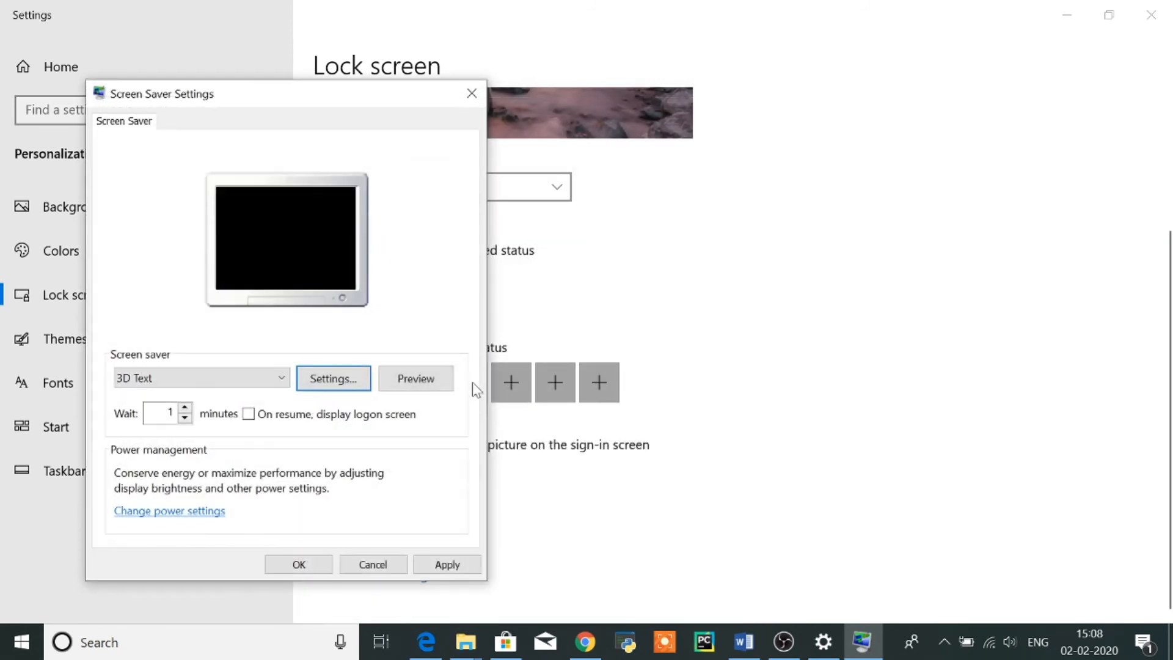
click(414, 385)
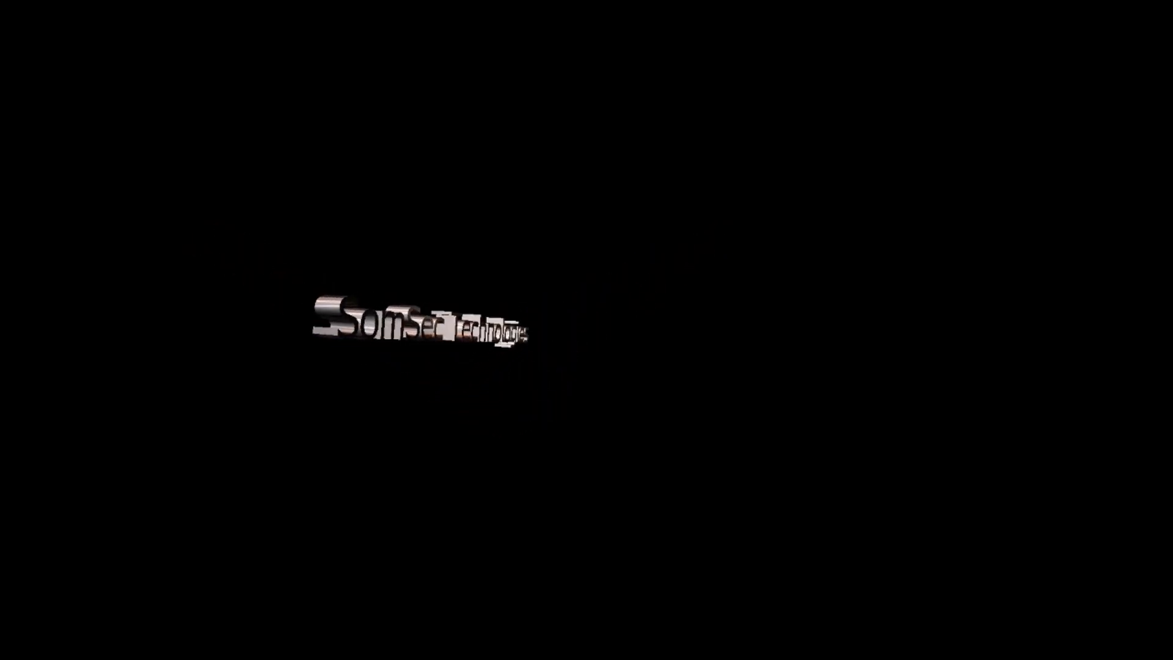
mouse_move(960, 214)
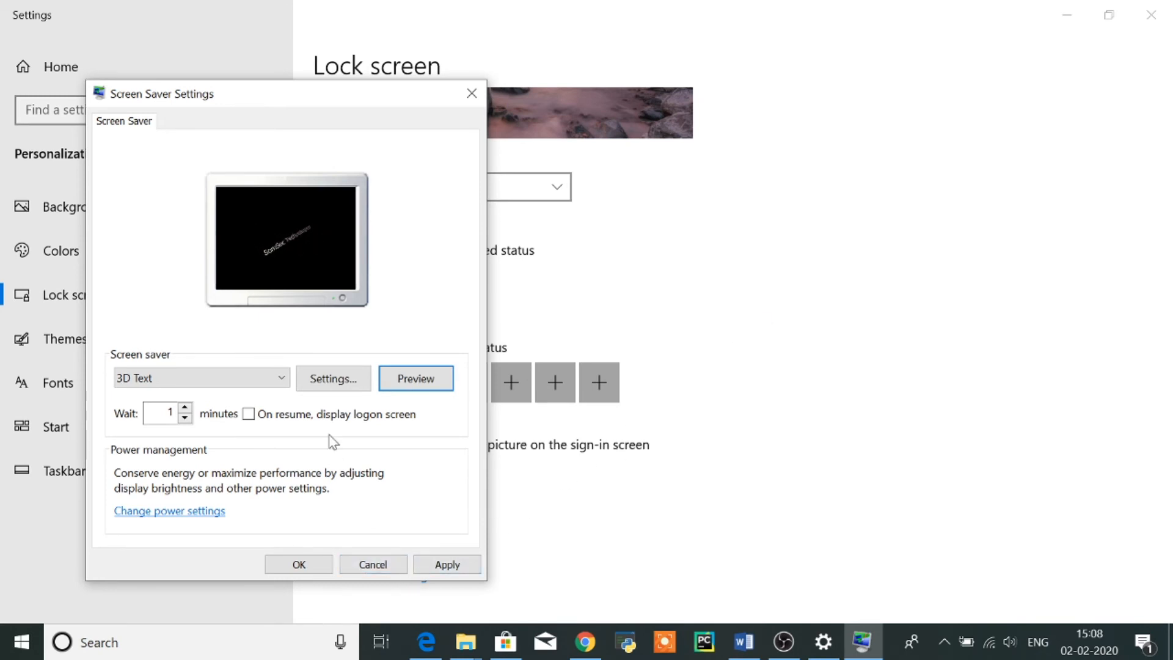
Set the 3D Text rotation type to Tumble, accept it, and preview the screen saver in full screen.
click(325, 380)
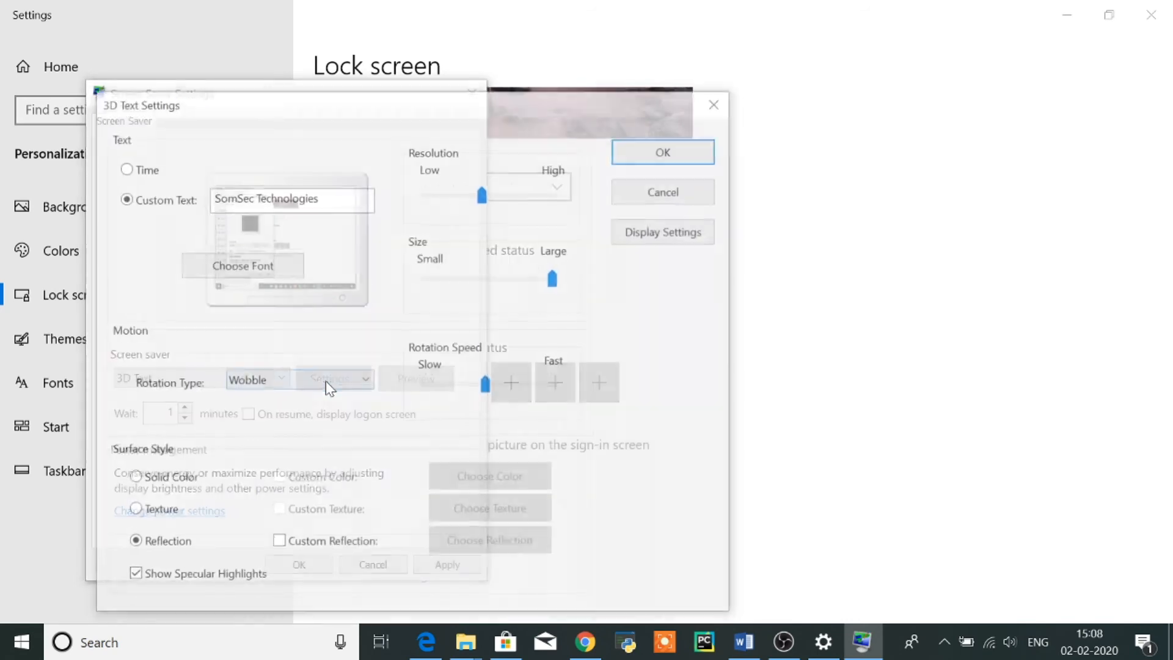
click(299, 383)
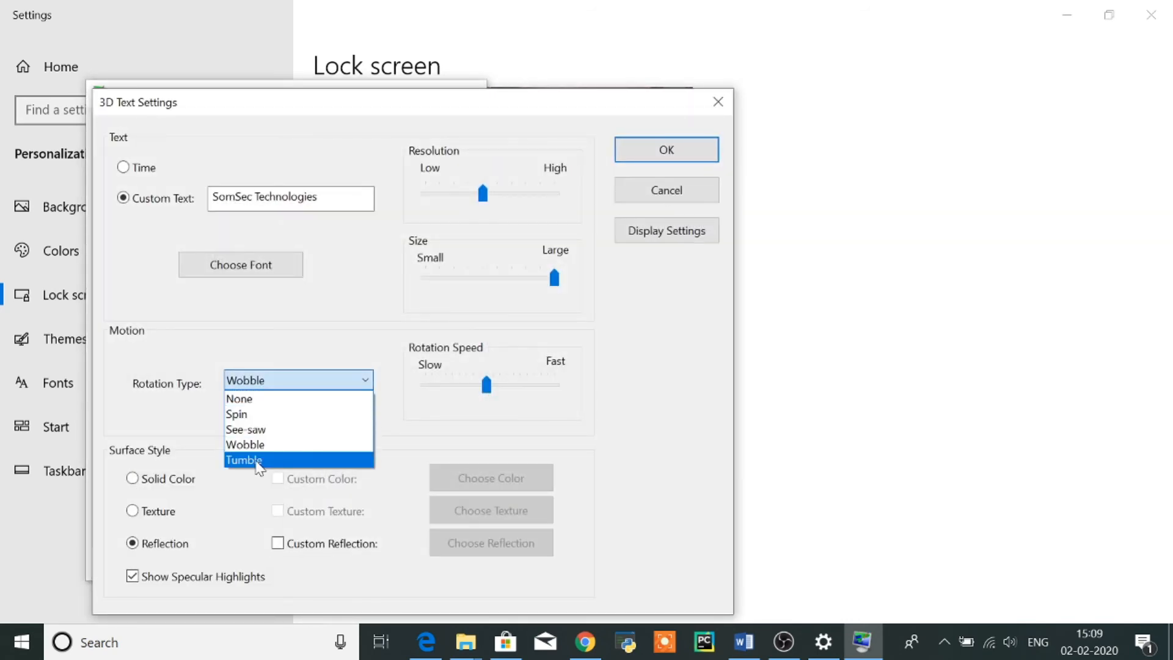
click(296, 463)
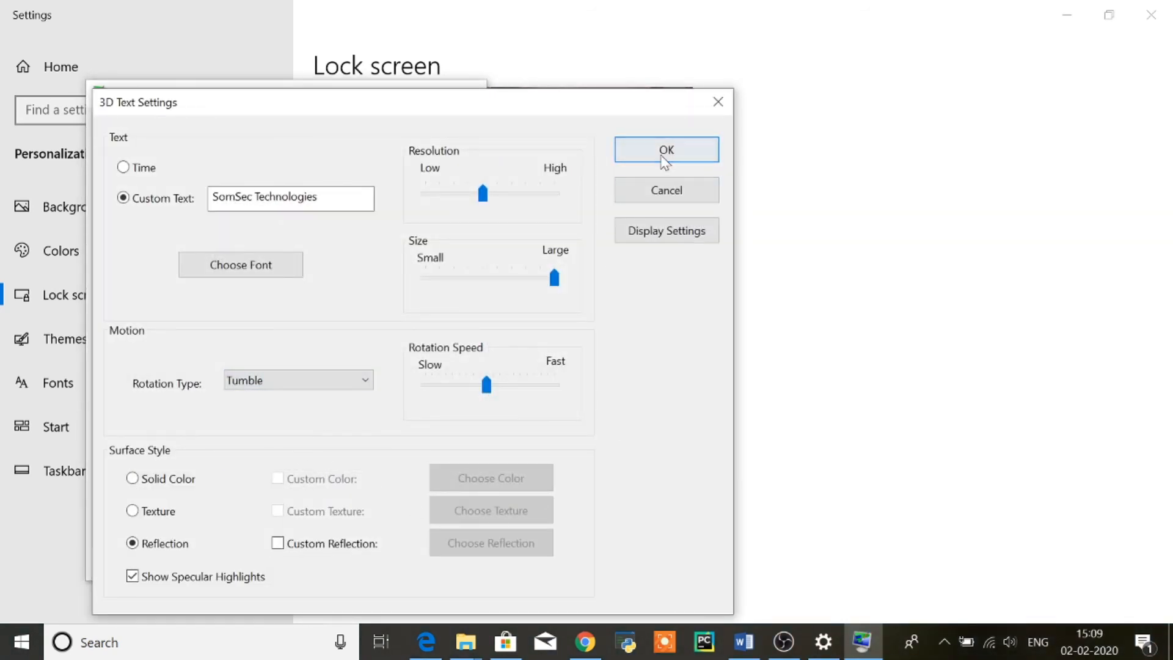
click(665, 158)
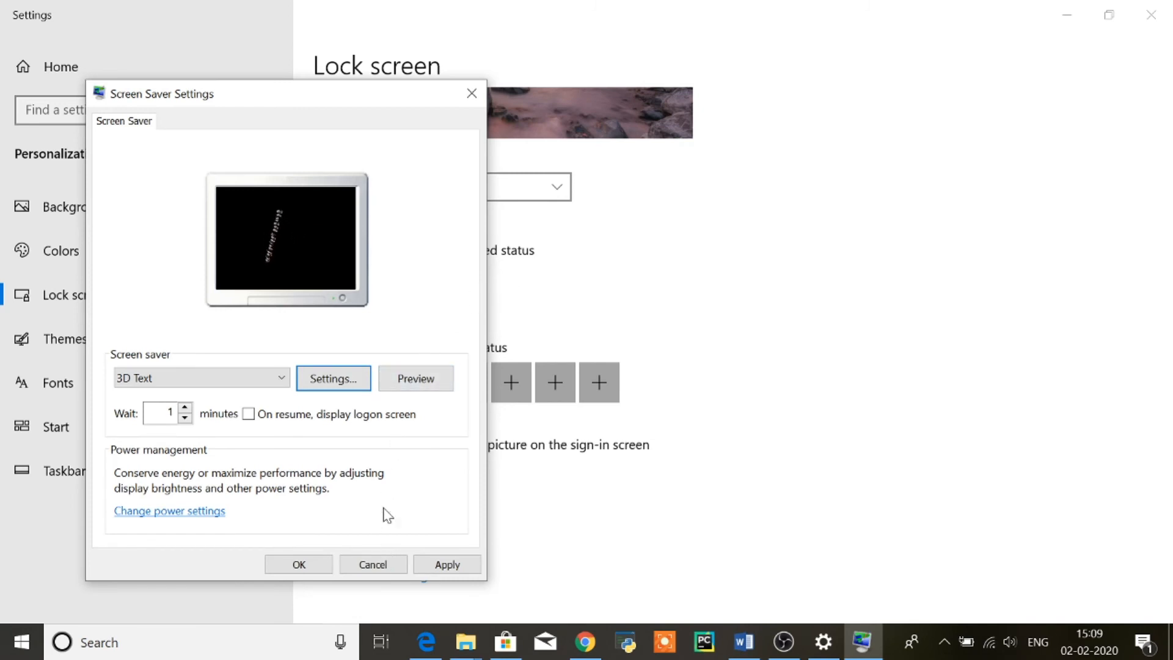
click(422, 388)
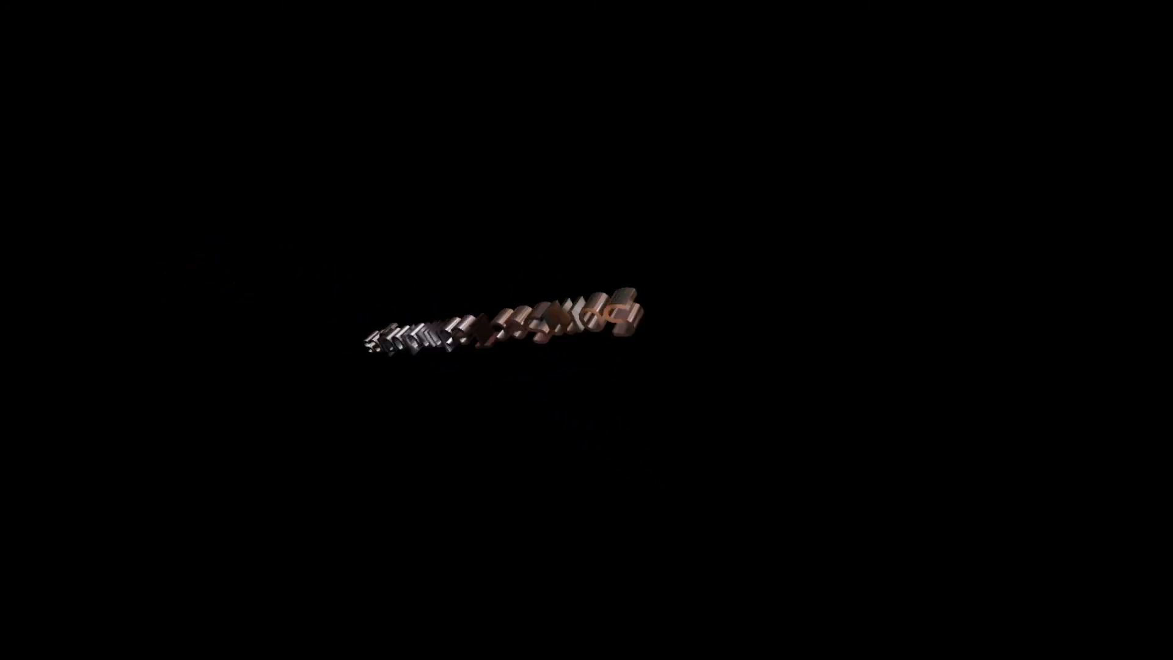
mouse_move(673, 412)
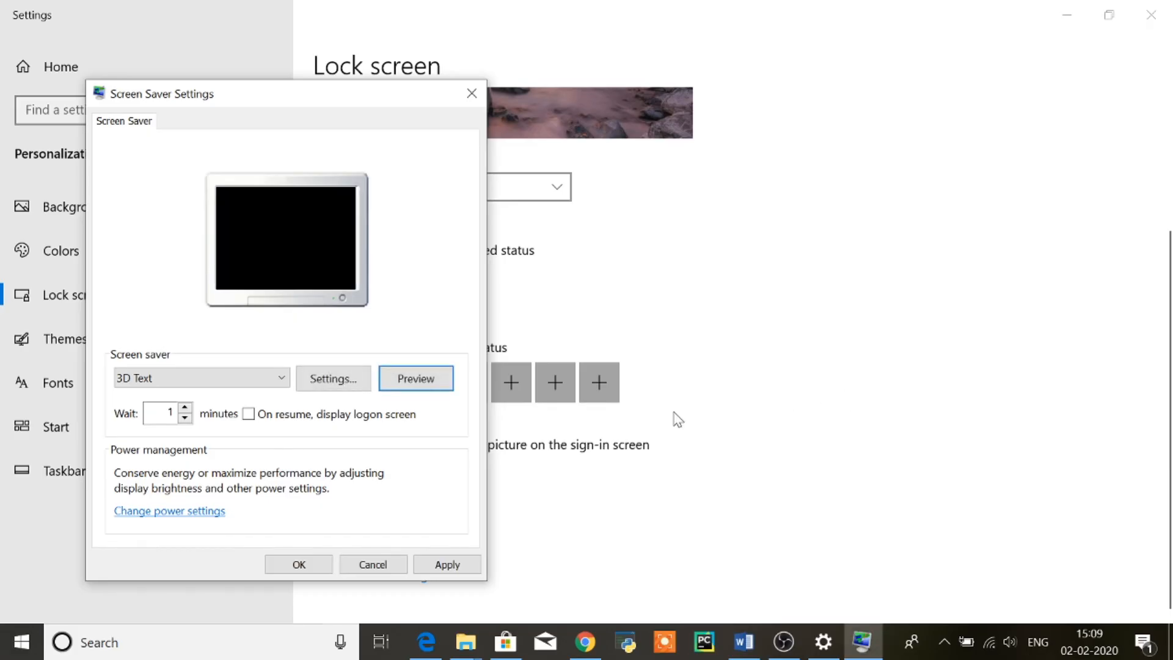
Cancel the Screen Saver Settings, minimize the Settings window, and return to the 1.MS-WINDOWS document in Word.
click(351, 566)
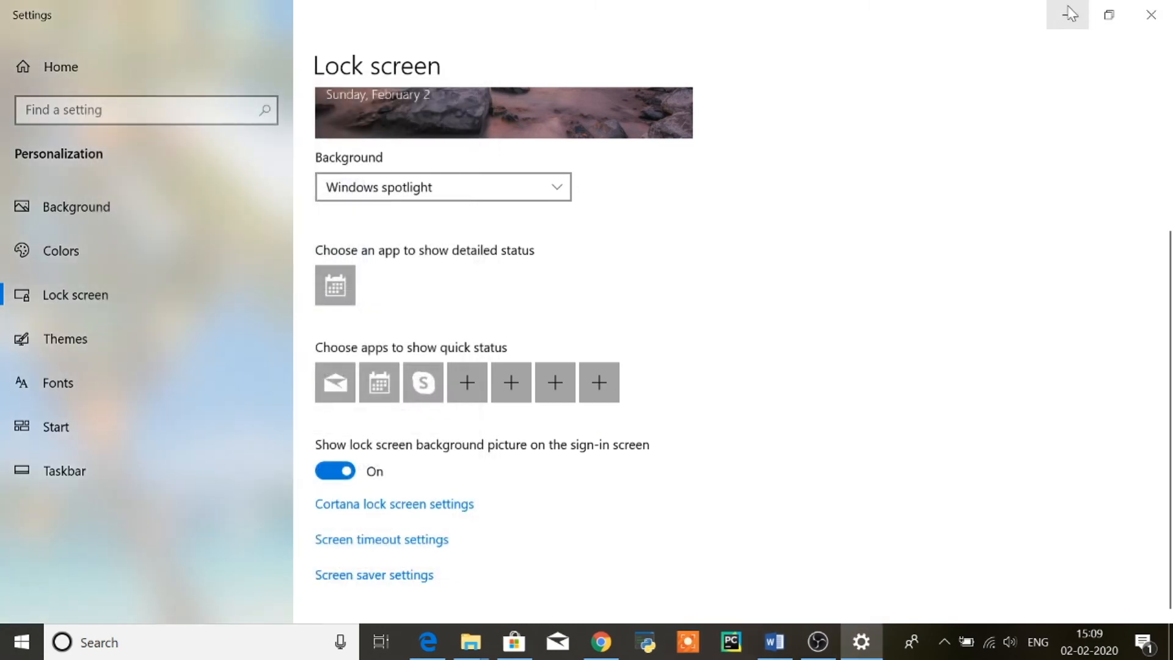
click(1069, 14)
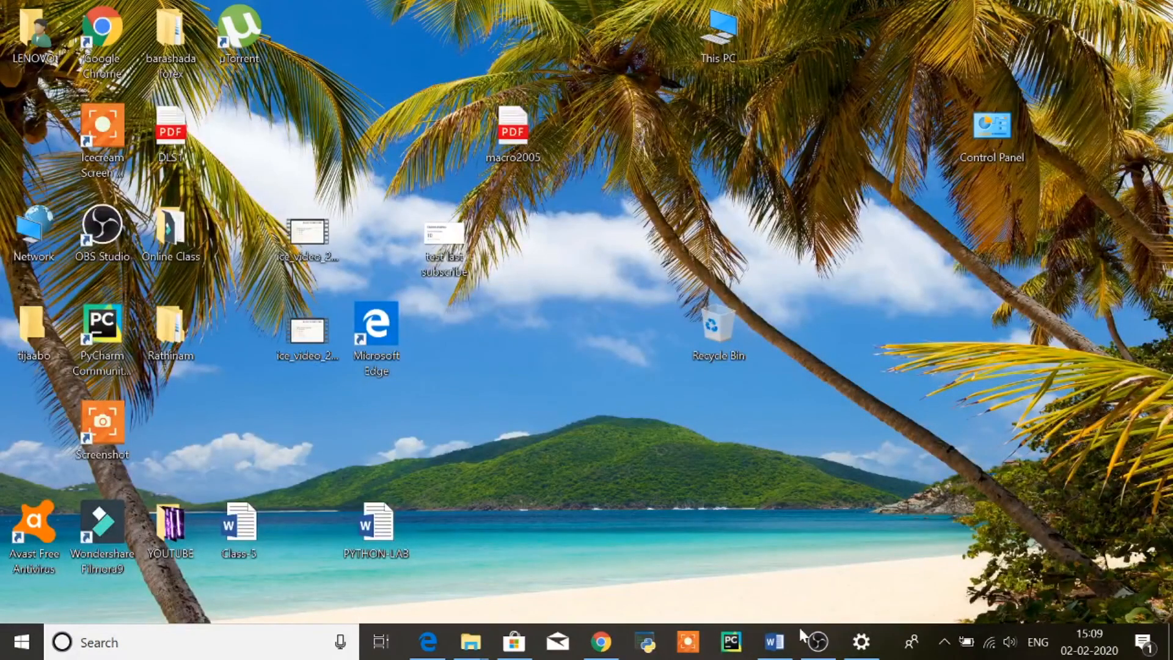
click(774, 641)
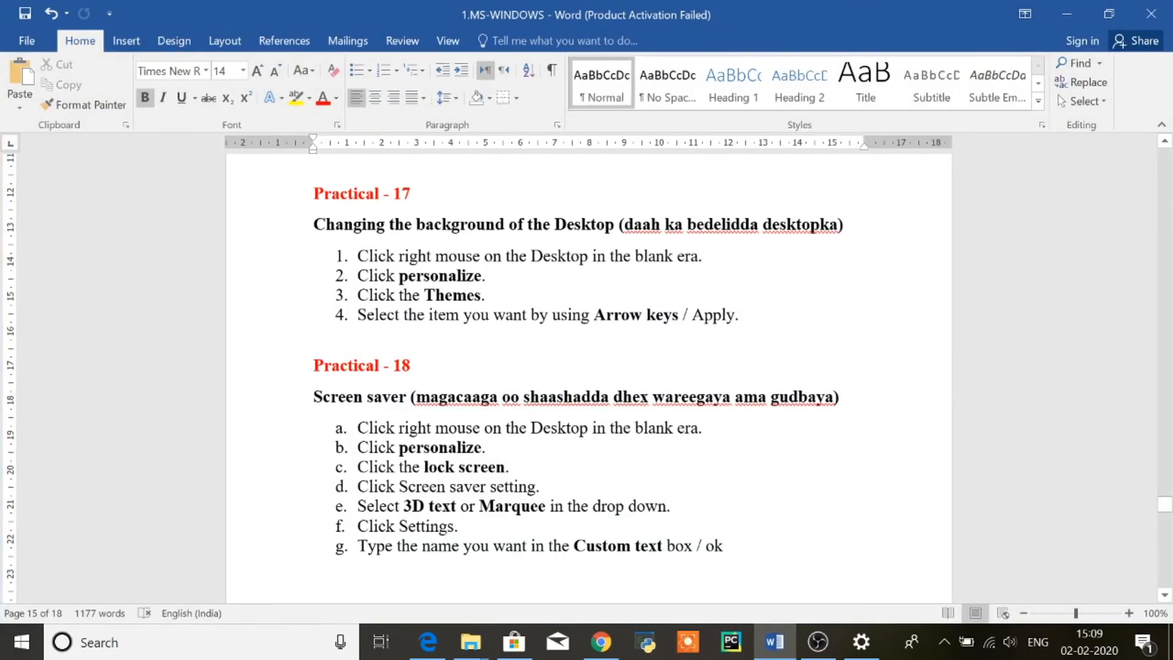
Review the Practical - 18 screen saver instructions and look over the page that follows.
scroll(587, 379, down, 5)
scroll(589, 372, down, 2)
scroll(589, 373, up, 4)
scroll(589, 373, down, 4)
scroll(588, 373, up, 3)
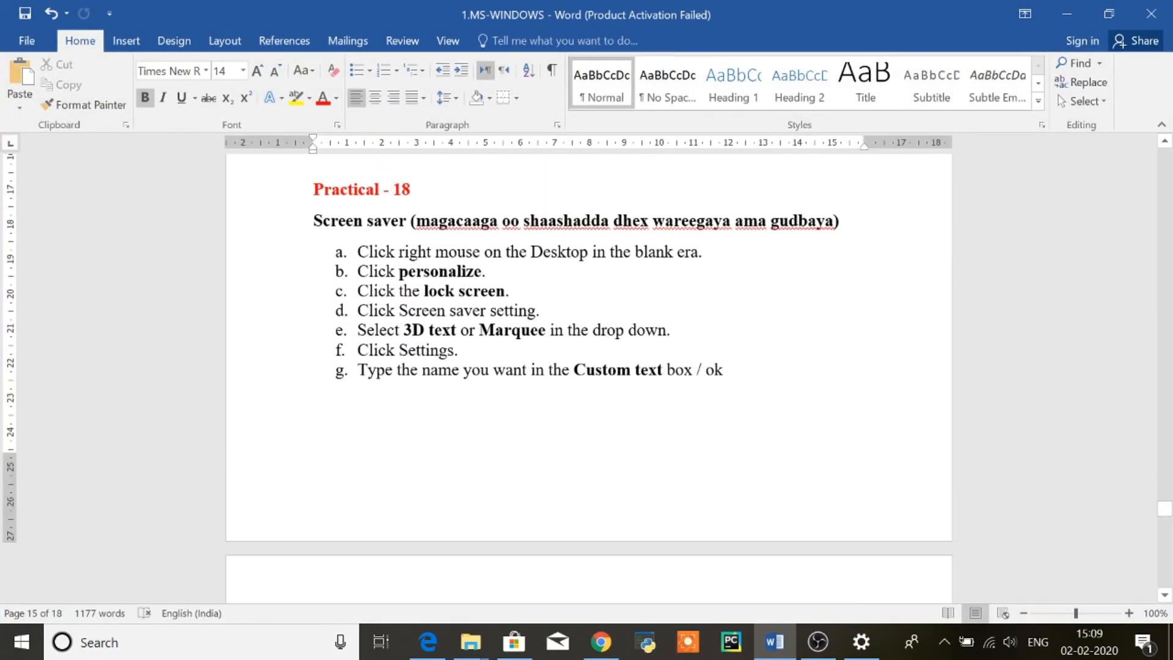